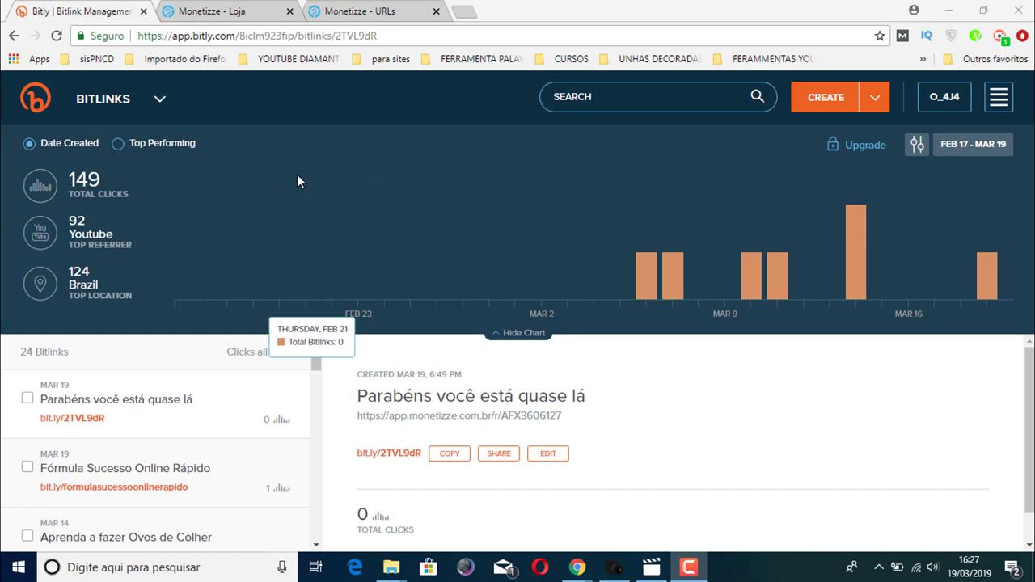
Step: Close the Monetizze URLs page and open the URLs section of the WhatsApp Marketing Máquinas de Venda GRUPOS product from the store
click(436, 12)
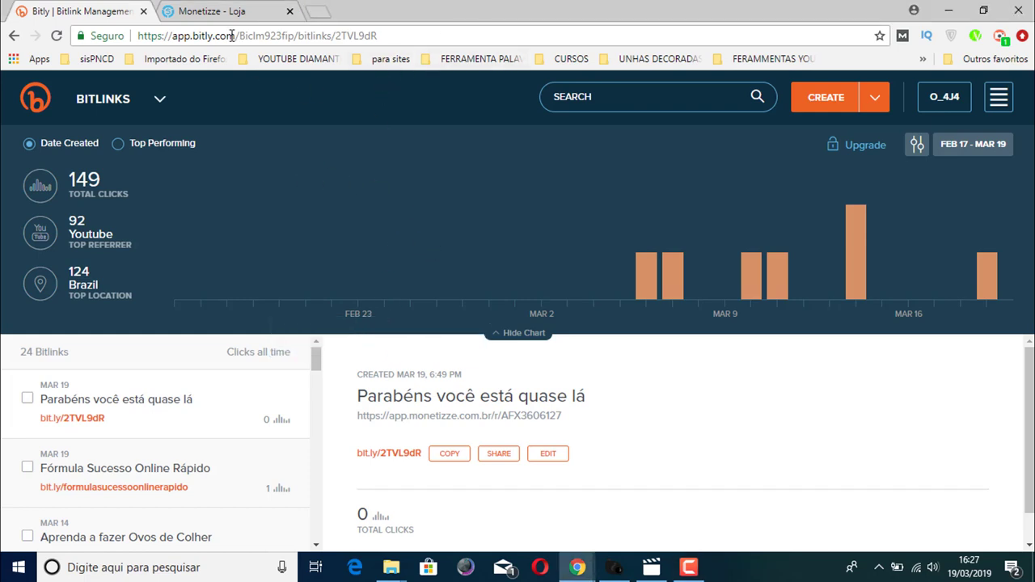
click(222, 13)
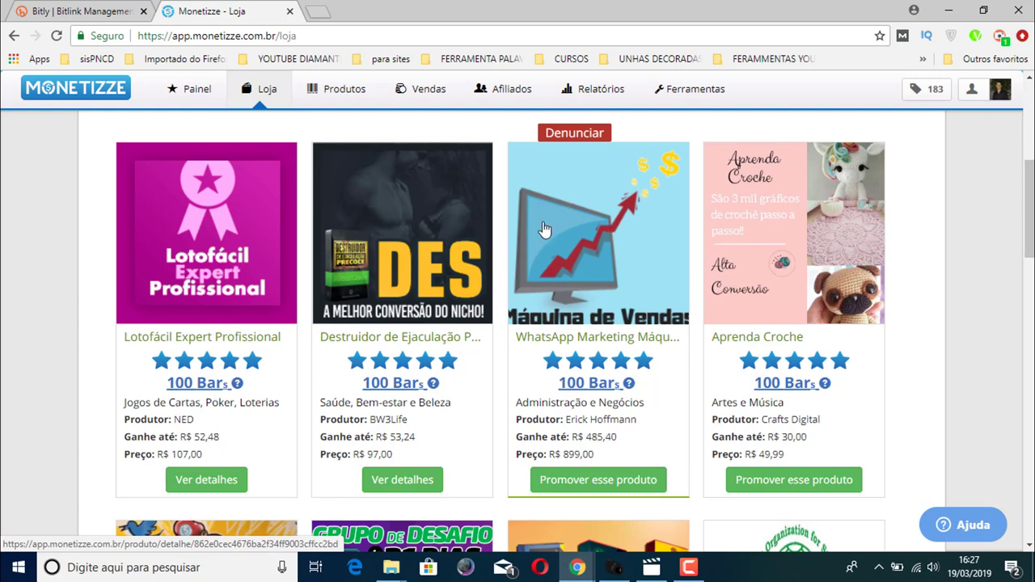
click(575, 203)
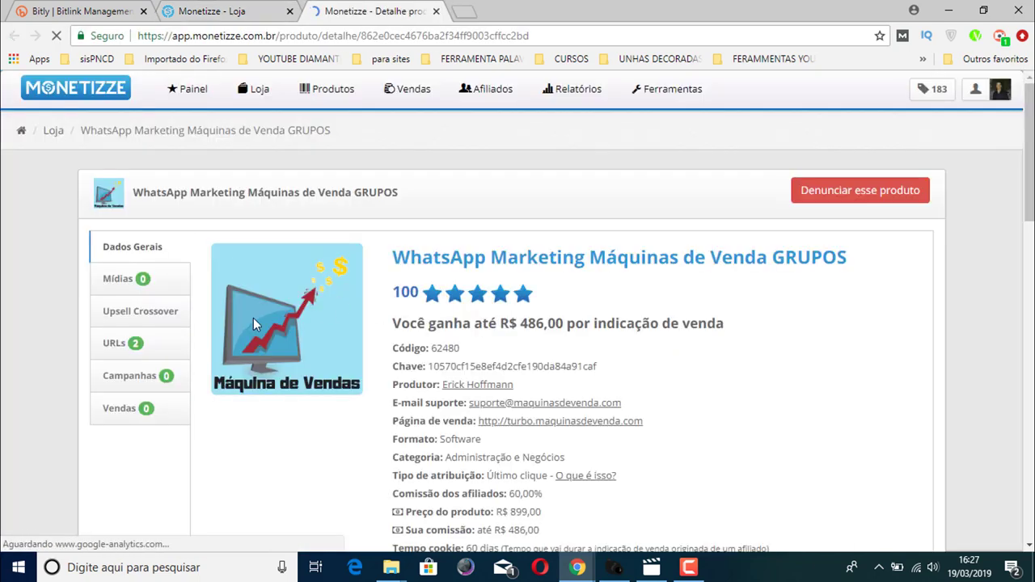
click(113, 343)
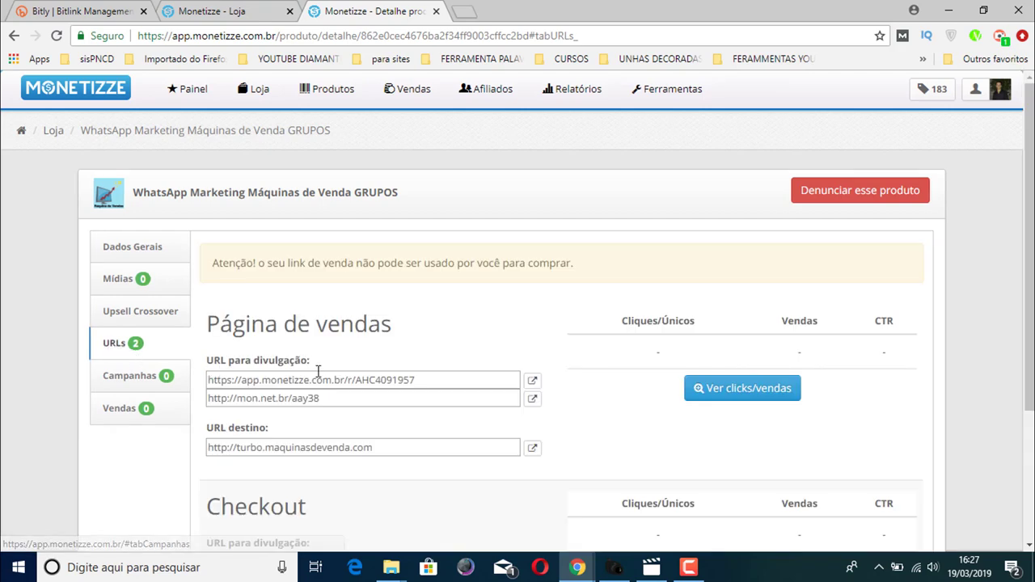
Step: Copy the first promotion URL listed for the product's sales page
drag(426, 380, 207, 389)
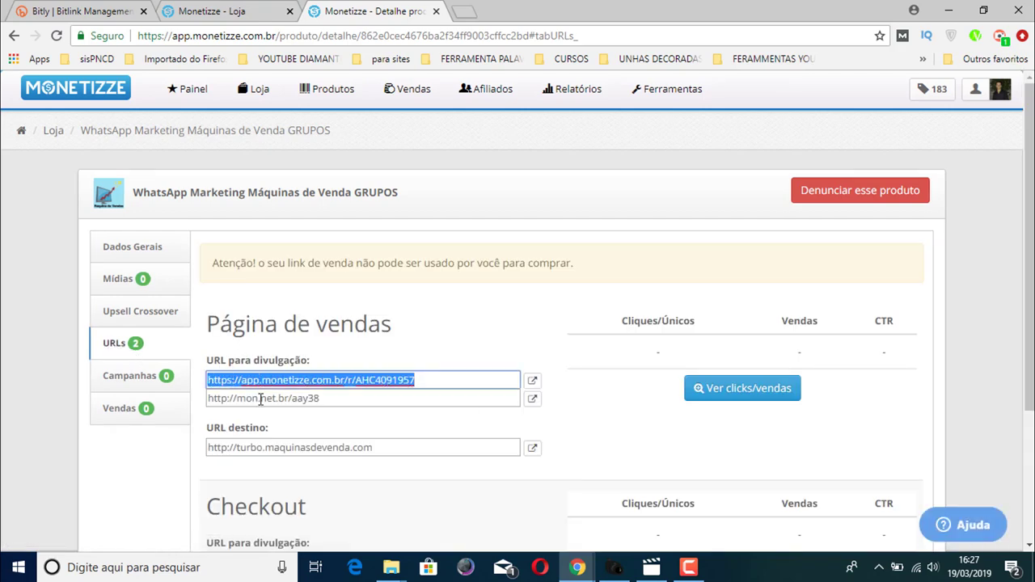
right_click(281, 387)
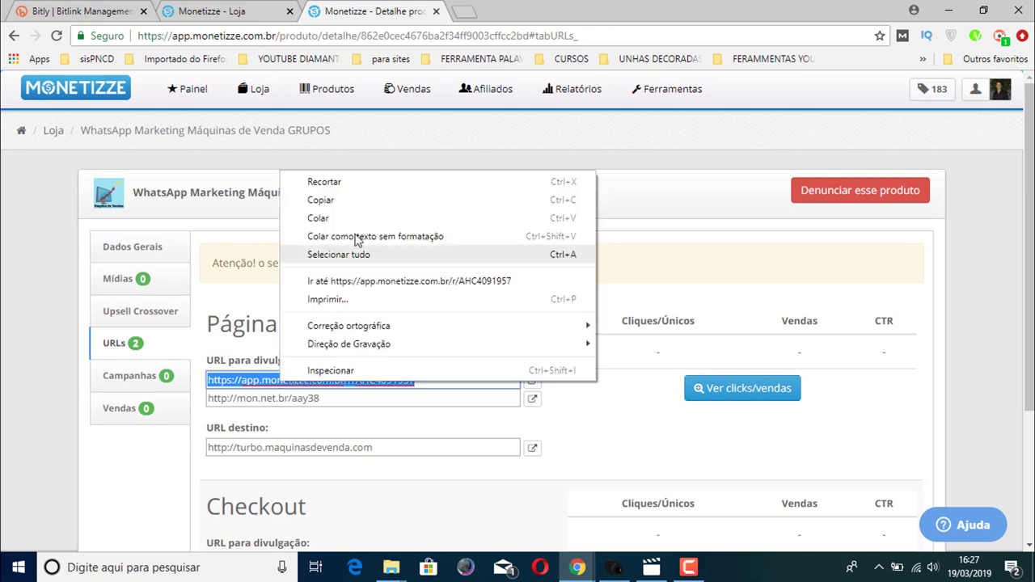
click(350, 201)
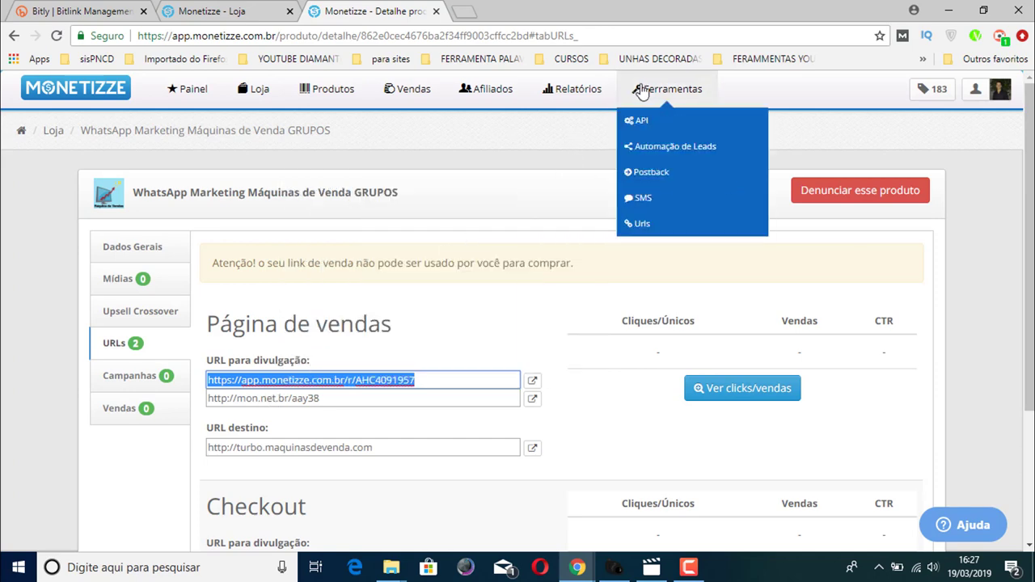
Step: Open Monetizze's URL tracking tool and paste the copied promotion link as the URL
click(650, 92)
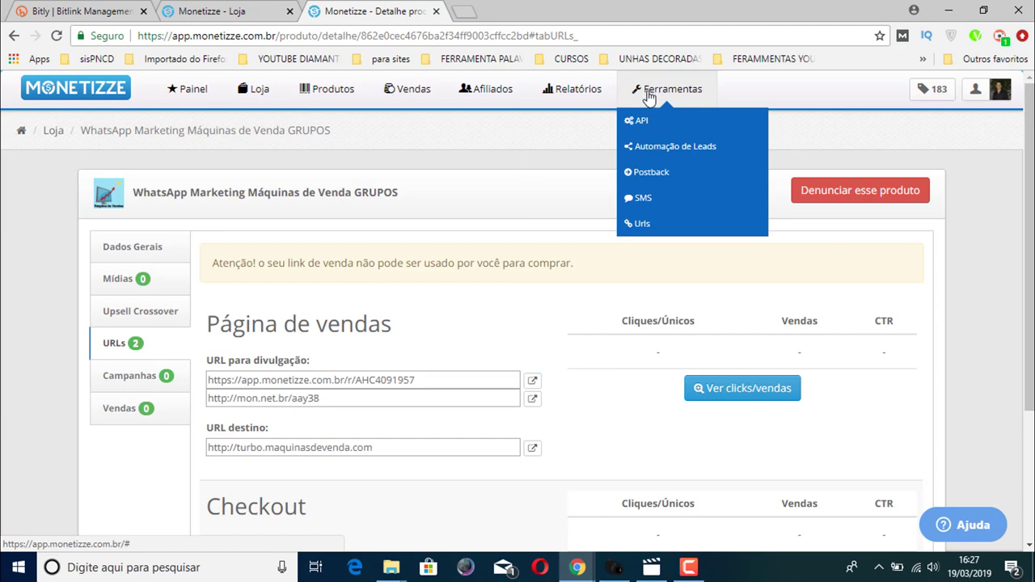
click(647, 228)
mouse_move(661, 91)
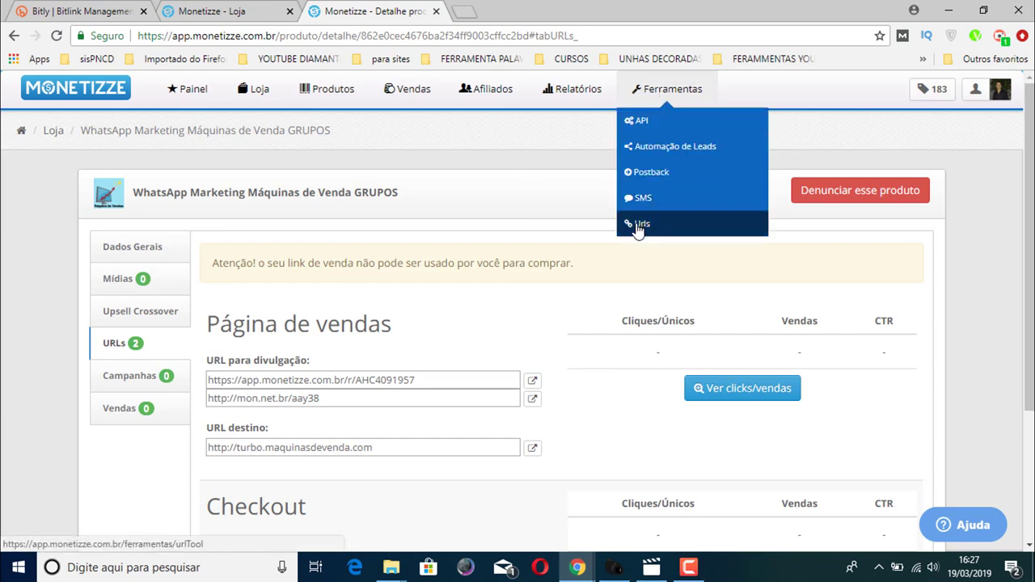
click(638, 226)
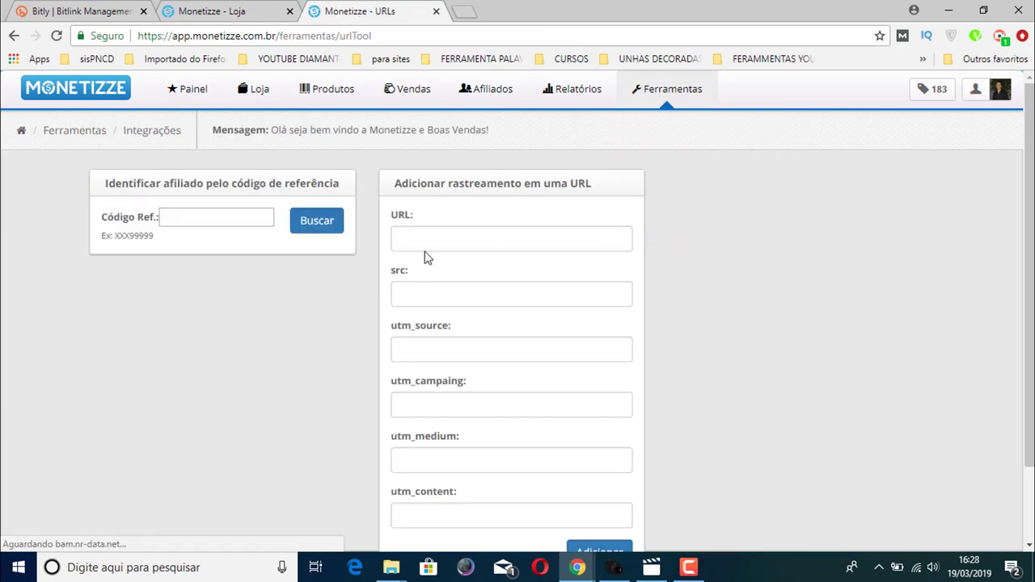
right_click(420, 241)
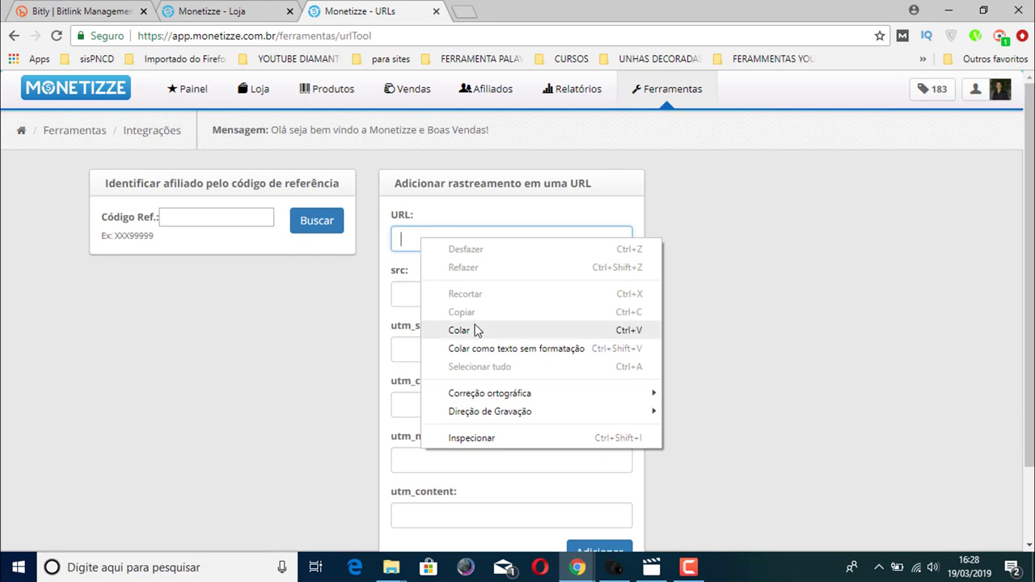
click(474, 330)
Step: Set the src parameter to videoyoutube and generate the tracked URL
click(454, 295)
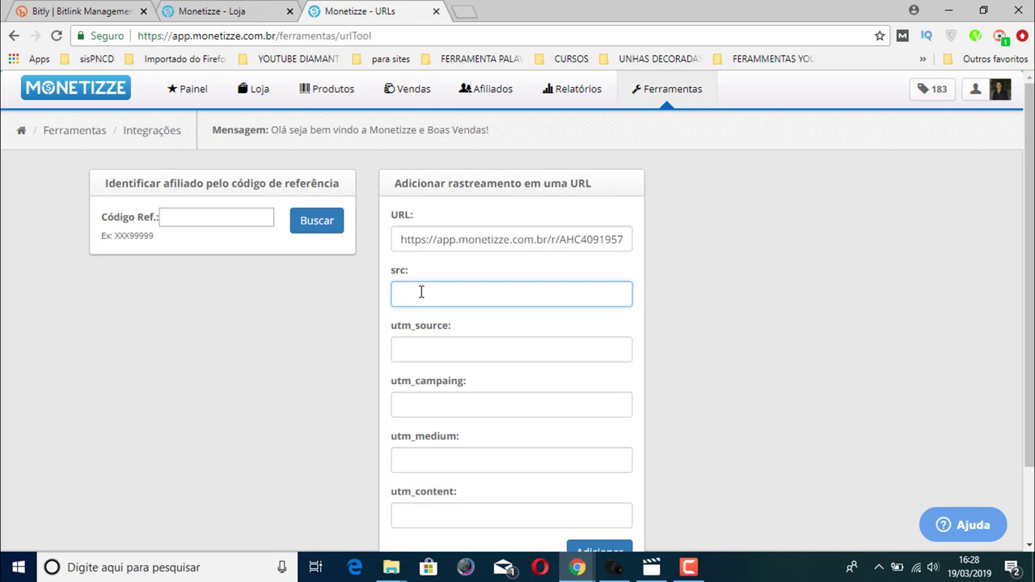
text(videoyoutube)
scroll(1027, 380, down, 1)
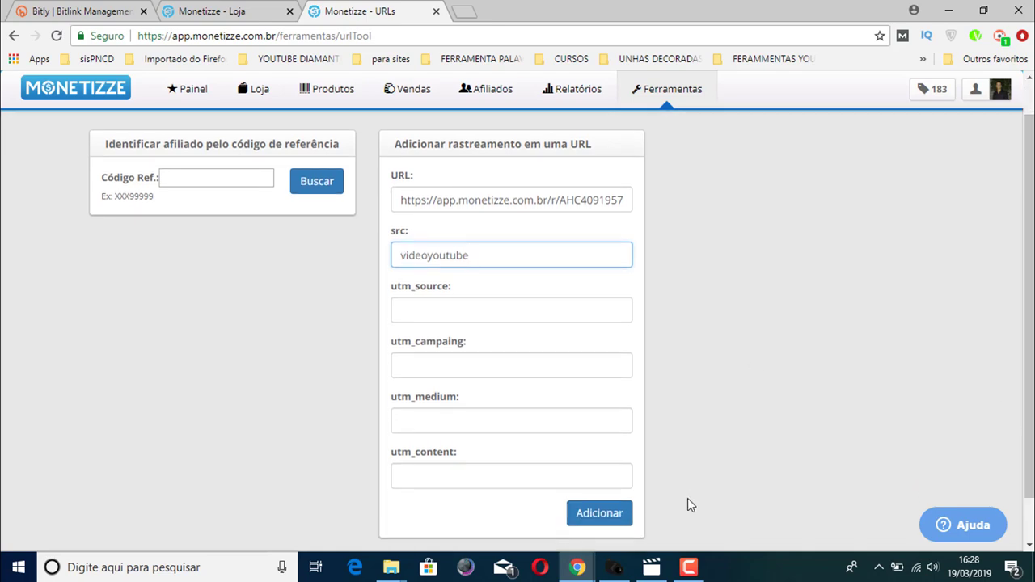
click(605, 522)
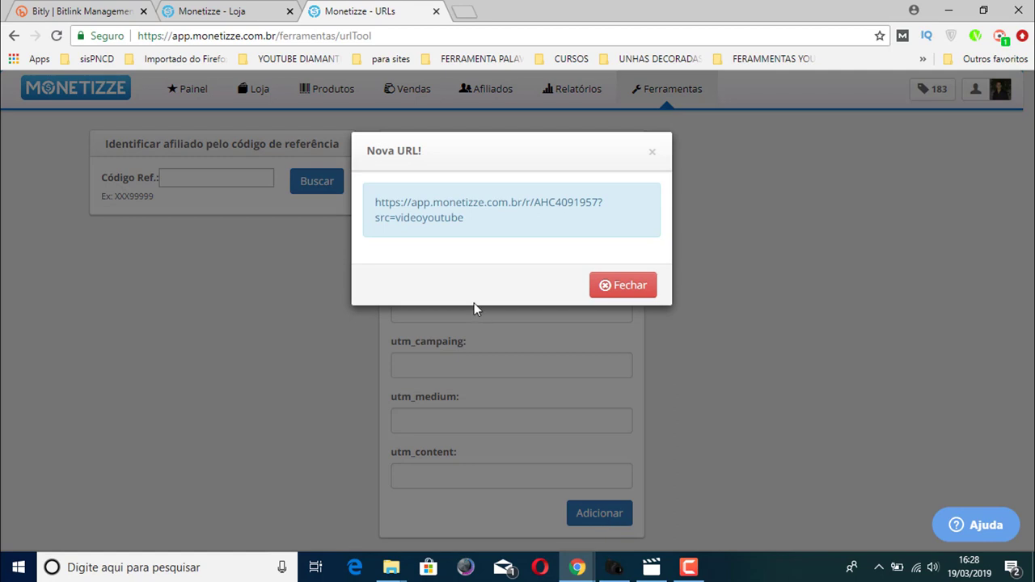
Step: Copy the newly generated tracking URL in full
drag(473, 221, 377, 200)
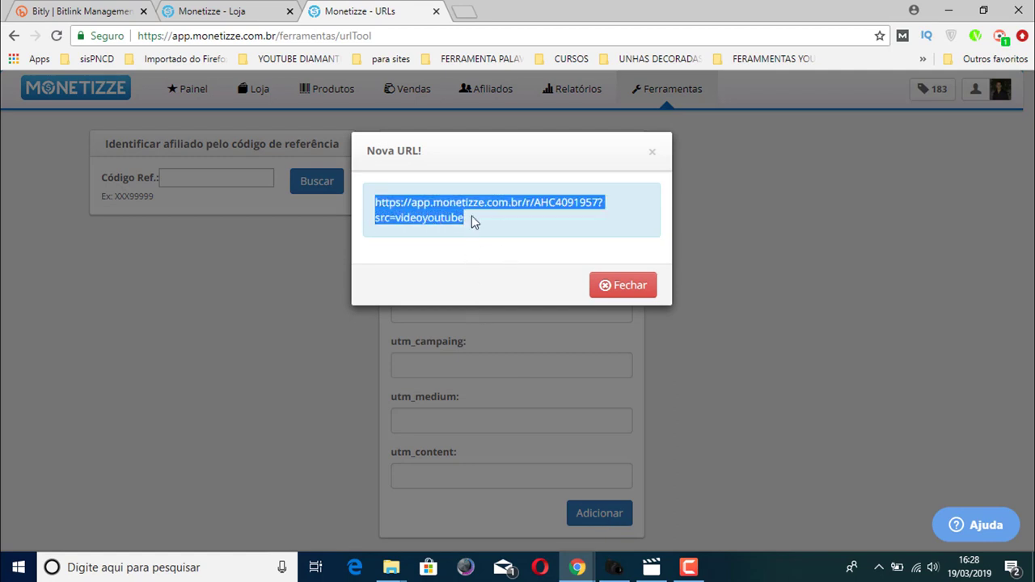
right_click(408, 212)
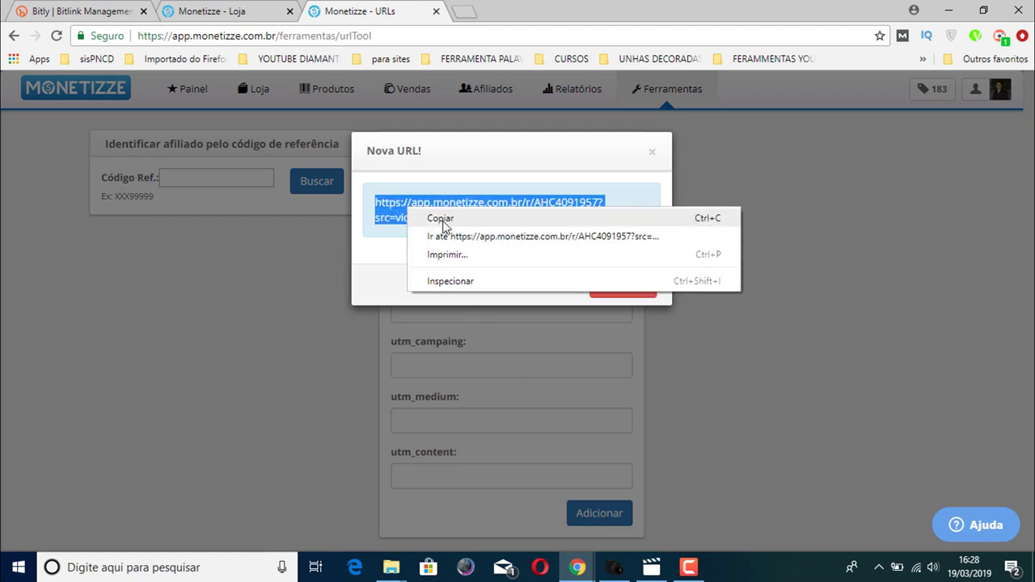
click(443, 223)
Step: Switch to Bitly and create a new Bitlink from the copied tracking URL
click(103, 10)
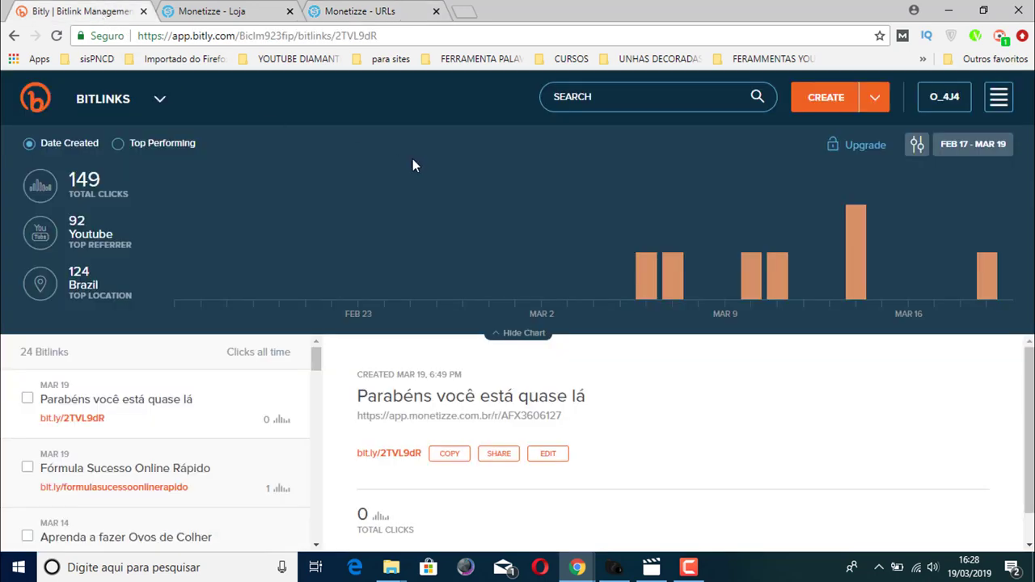
click(828, 98)
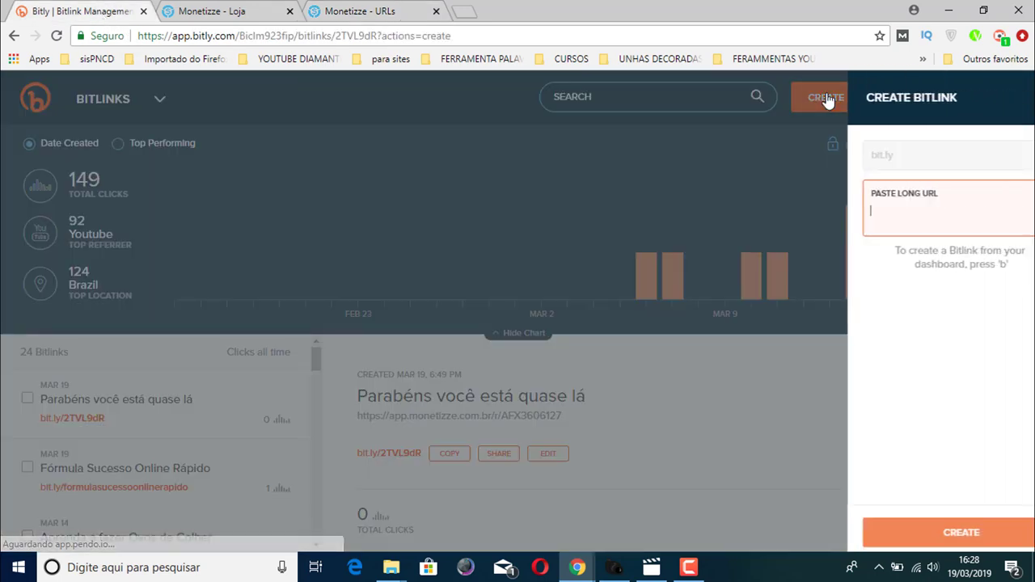
right_click(862, 215)
click(847, 306)
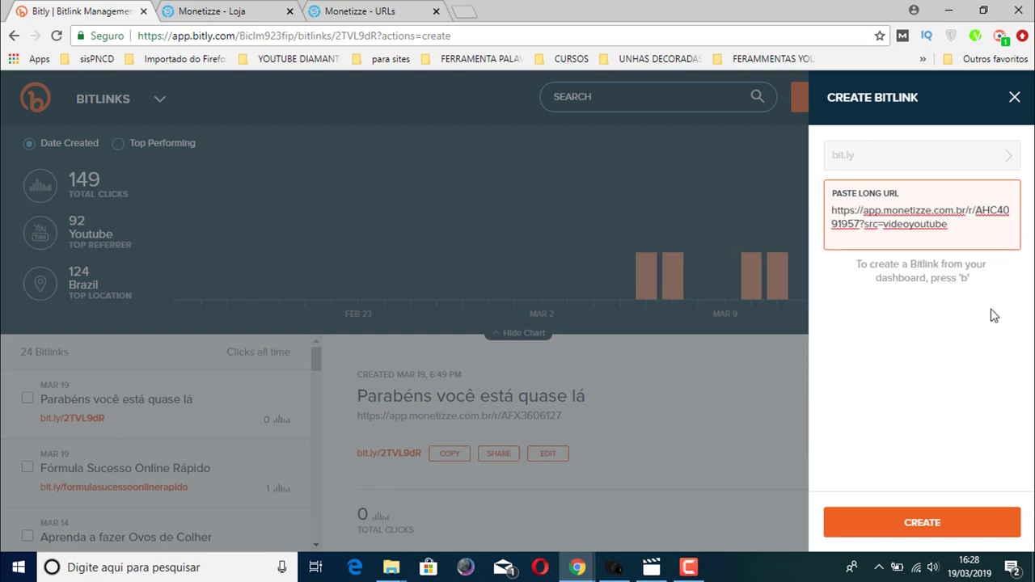
key(Return)
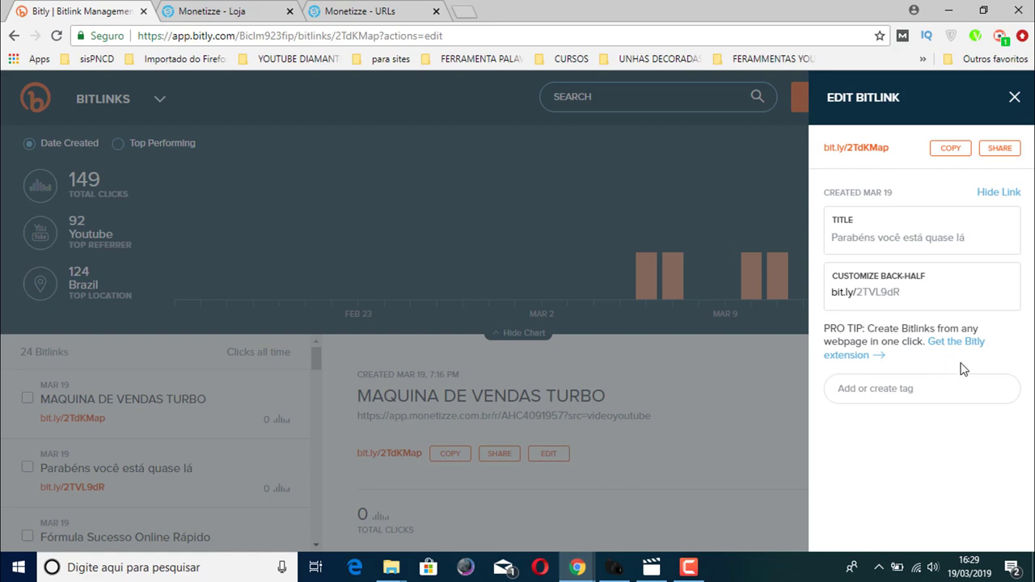
Step: Select the entire title text of the new Bitlink
click(877, 238)
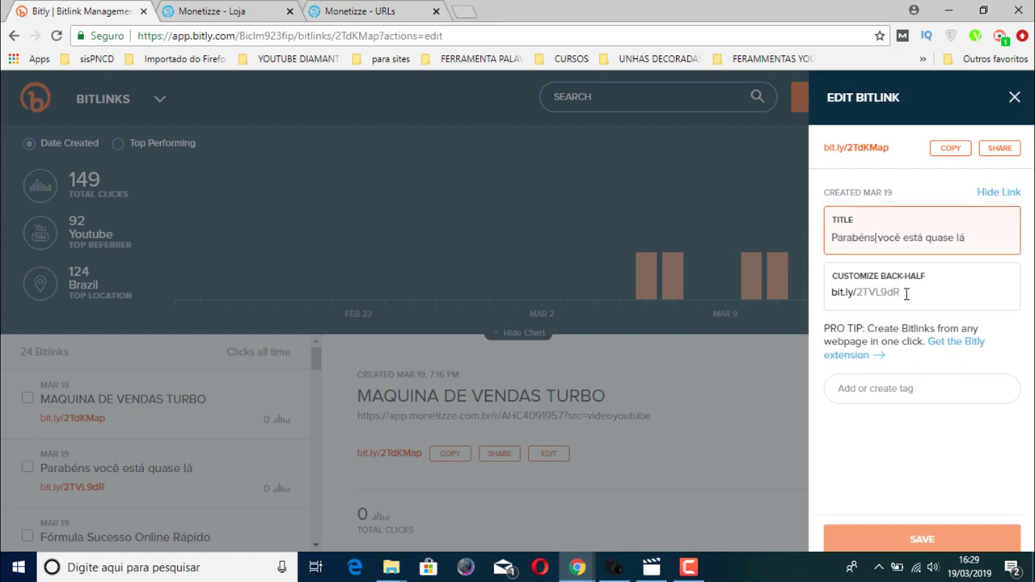
key(End)
key(ctrl+shift+Left)
key(ctrl+shift+Left)
key(ctrl+shift+Left)
key(ctrl+shift+Left)
key(ctrl+shift+Left)
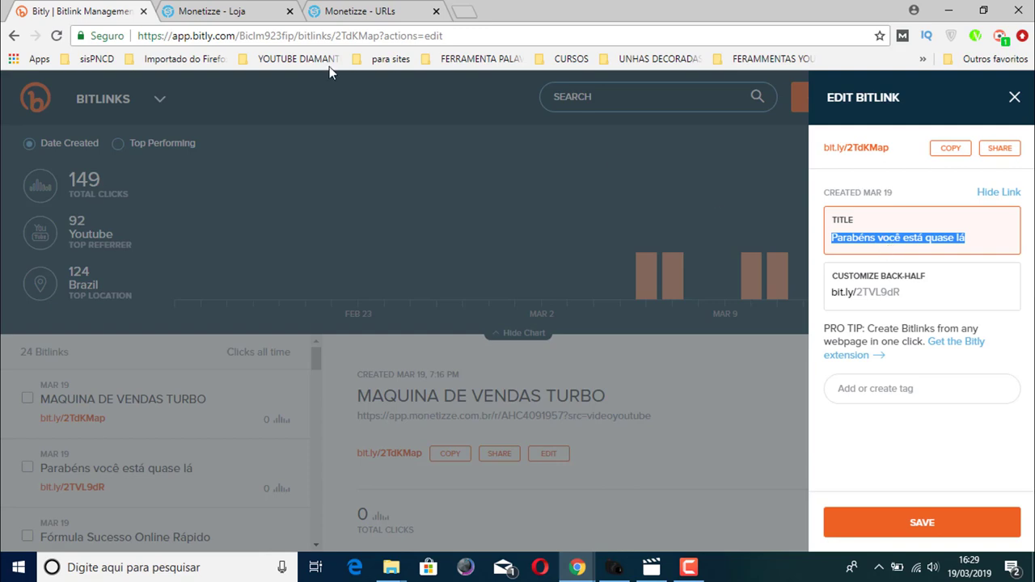
Step: Open the product's details from the Monetizze store and copy the product name "WhatsApp Marketing Máquinas de Venda GRUPOS"
click(380, 11)
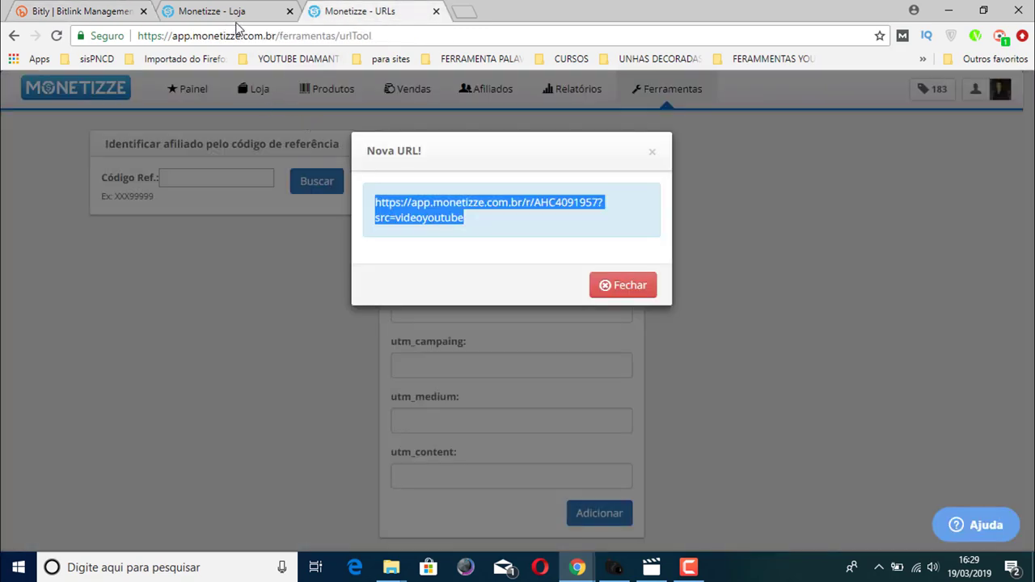
click(235, 11)
click(595, 221)
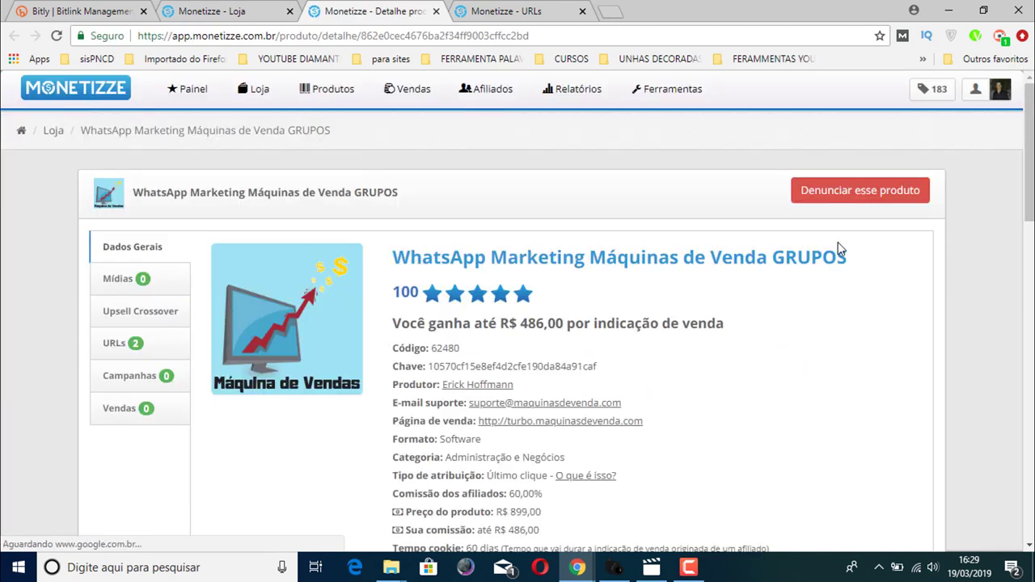
drag(850, 258, 377, 268)
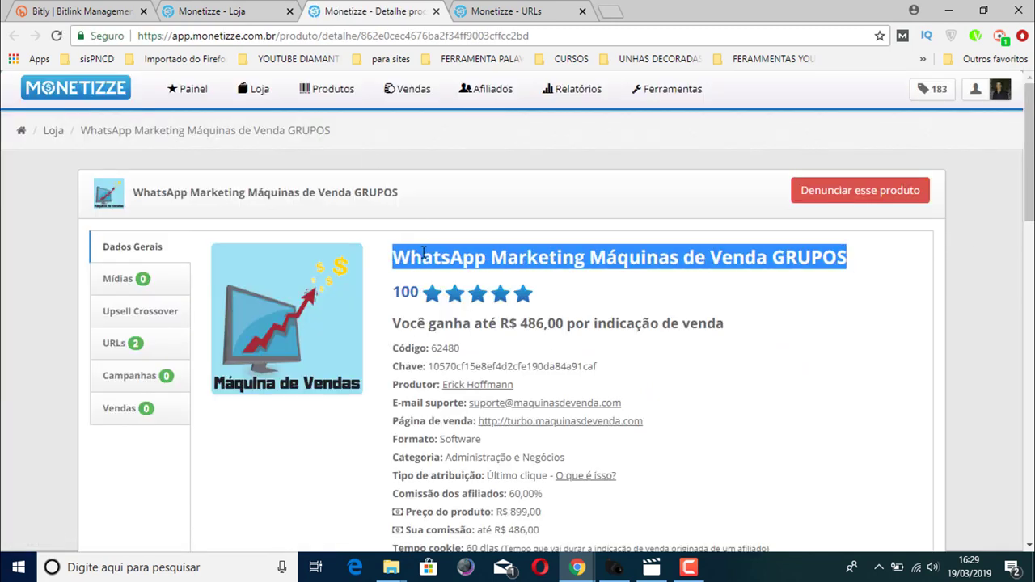
right_click(555, 258)
click(578, 265)
Step: Return to Bitly and replace the Bitlink's title with the copied product name
click(219, 12)
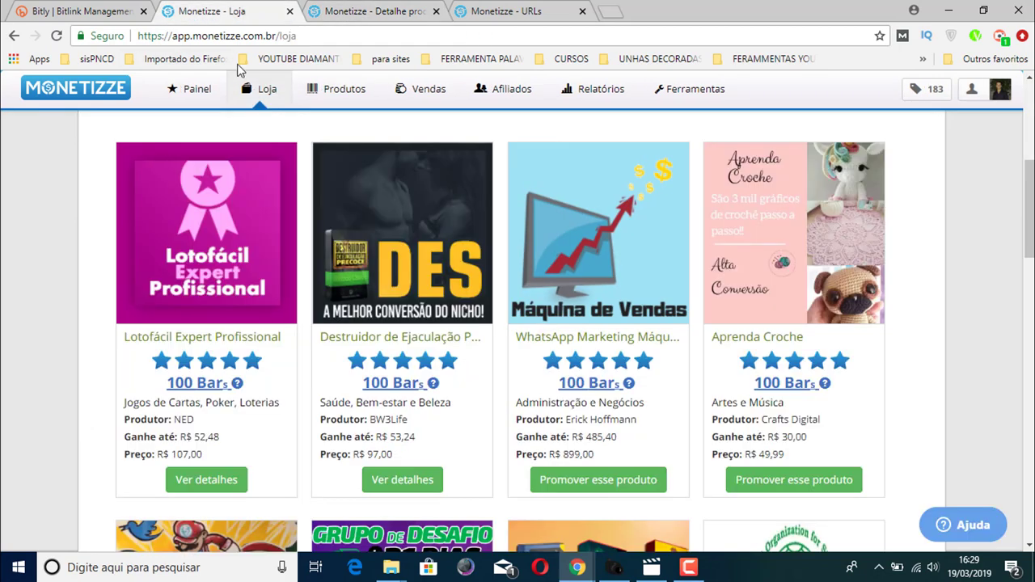
click(97, 11)
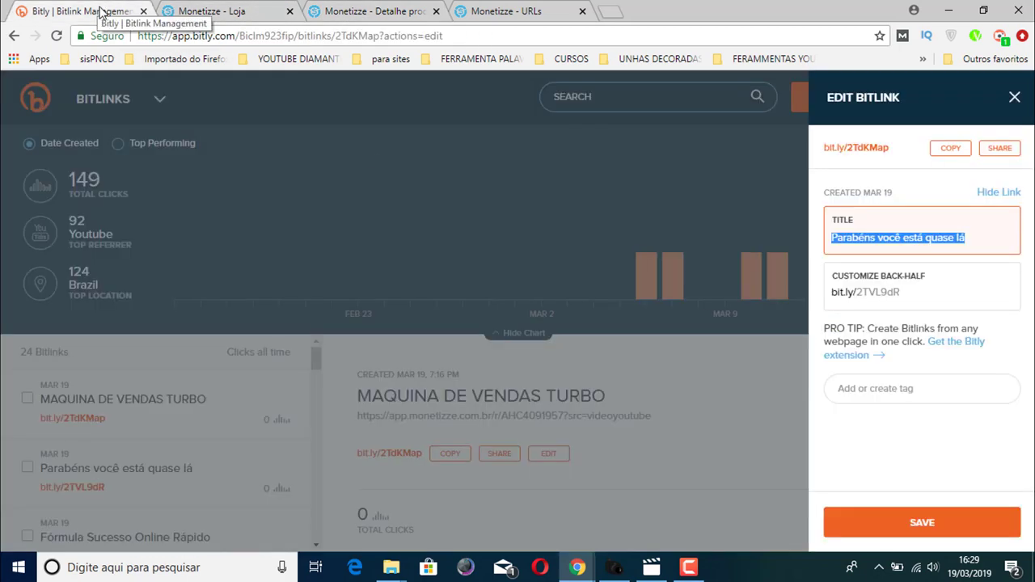
right_click(884, 242)
click(804, 285)
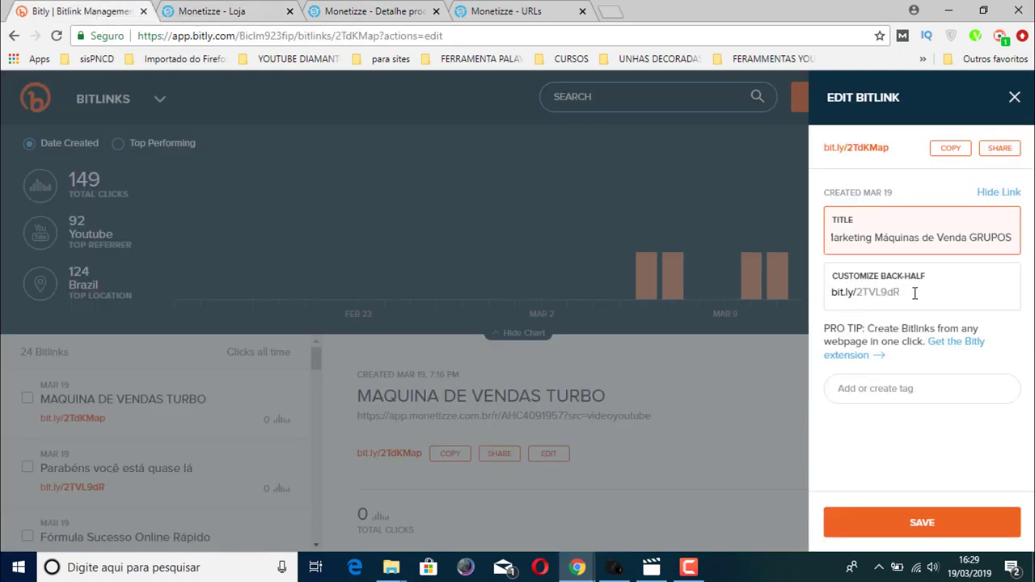
Step: Replace the Bitlink's custom back-half with "WhatsApp Marketing Máquinas" copied from its title
drag(922, 240, 815, 243)
right_click(856, 240)
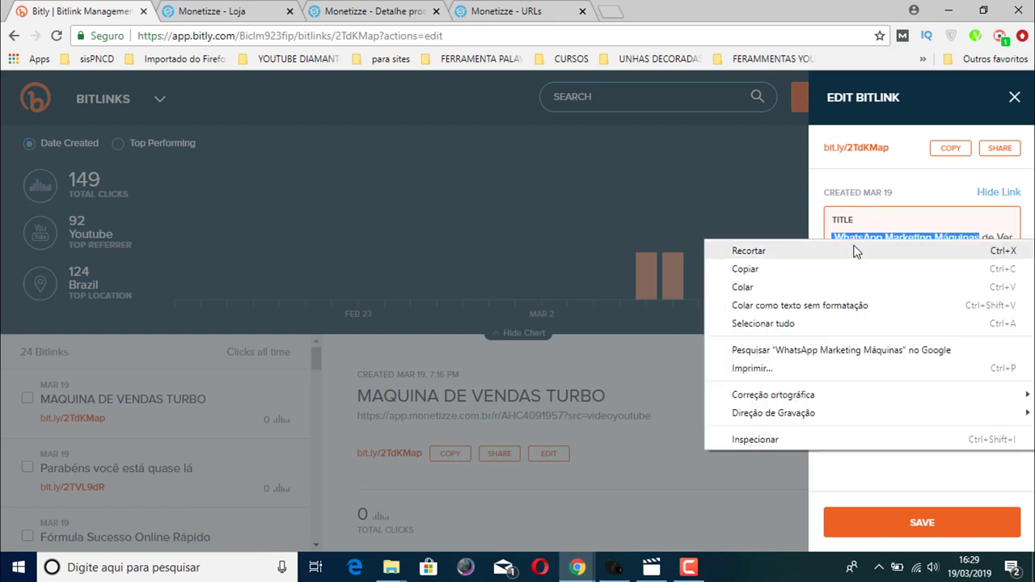
click(806, 270)
click(919, 294)
drag(919, 295, 857, 295)
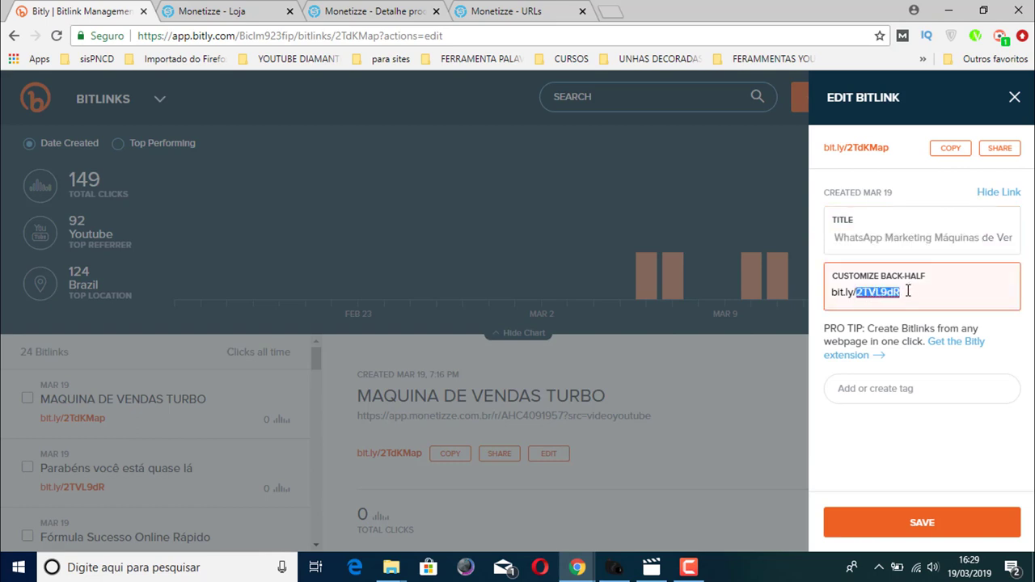
key(BackSpace)
right_click(878, 293)
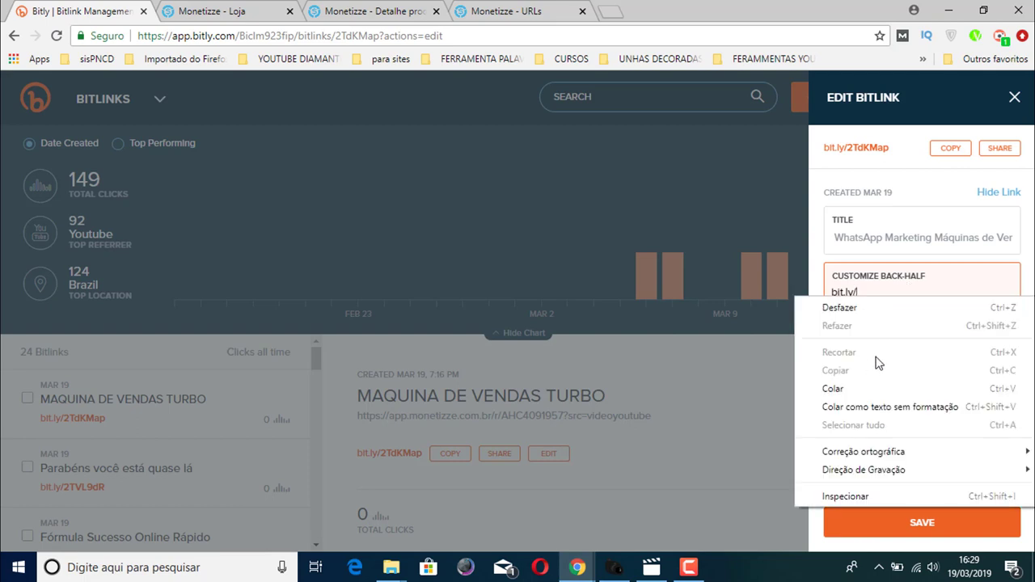
click(857, 388)
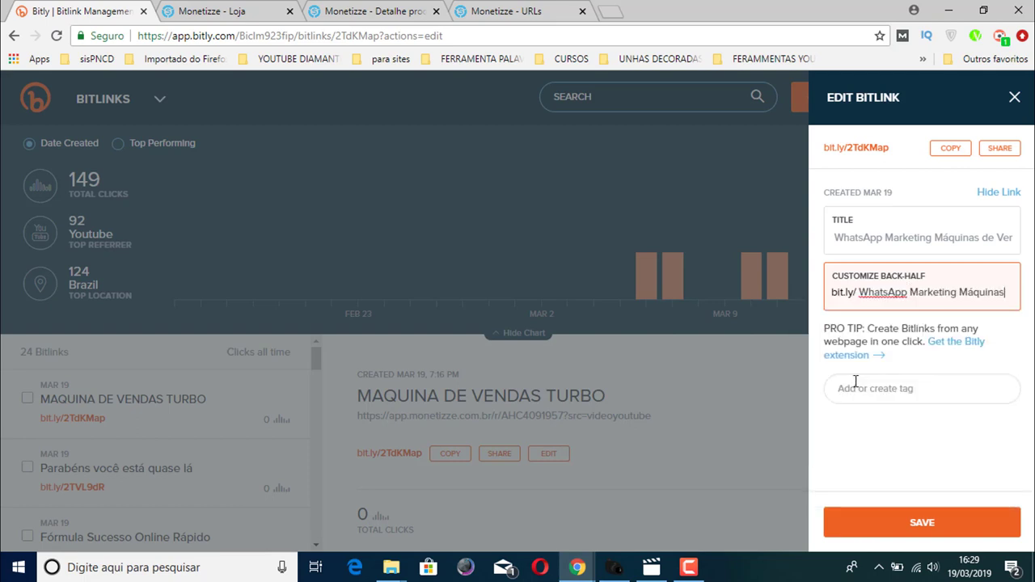
Step: Change the first word of the custom back-half to lowercase "whatsapp" and remove the space in front of it
click(868, 293)
key(BackSpace)
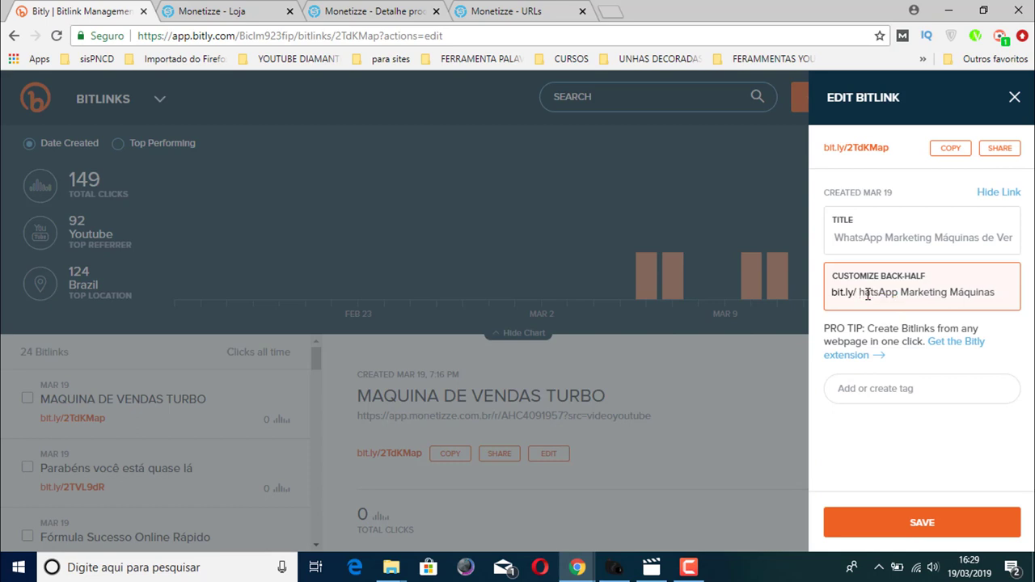
text(W)
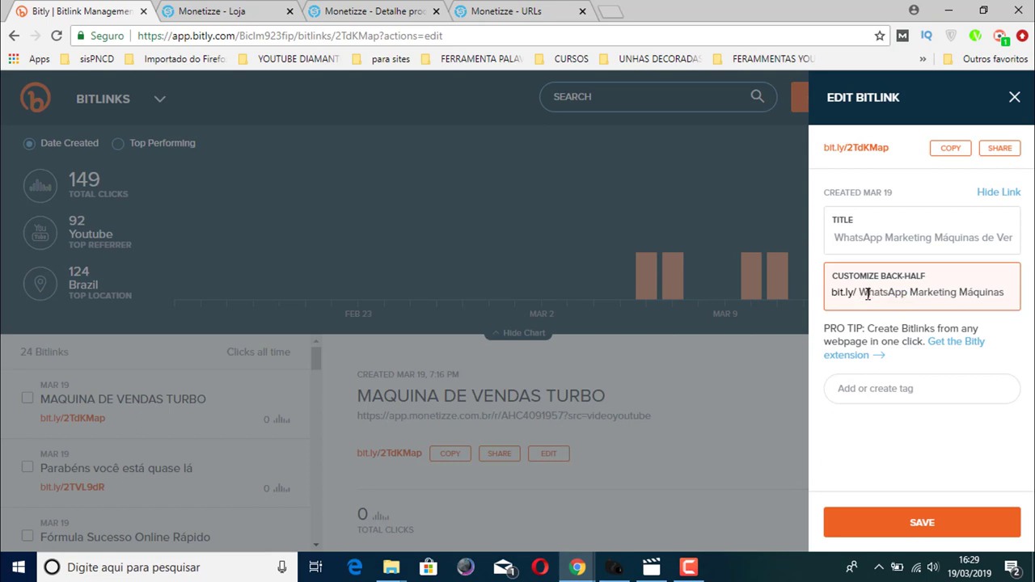
key(BackSpace)
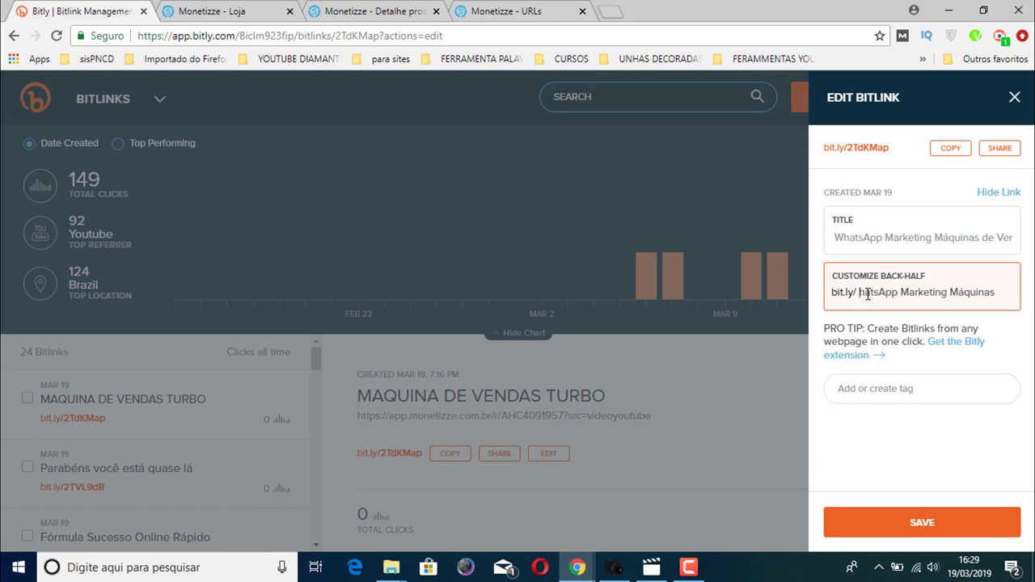
text(w)
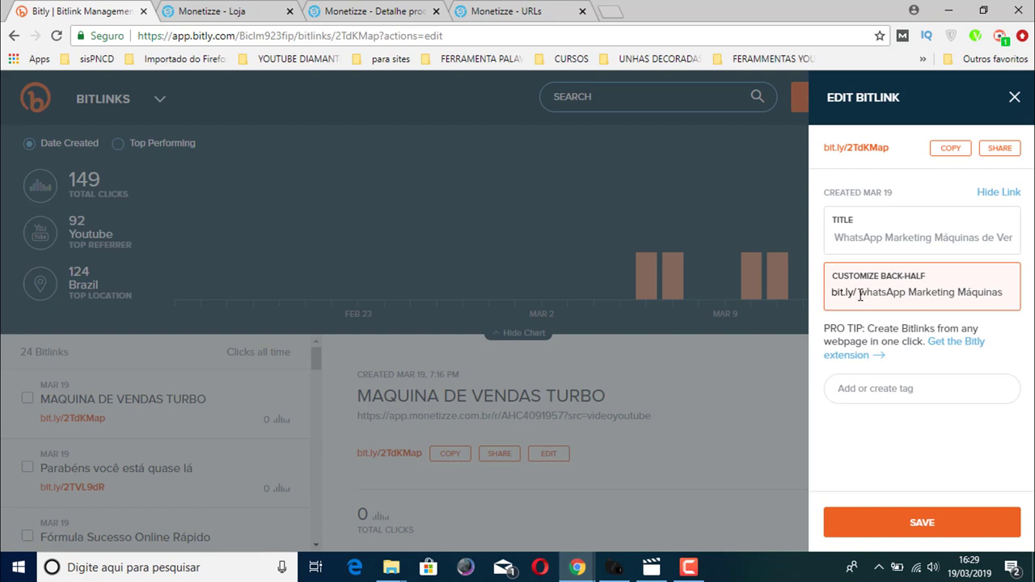
key(BackSpace)
text(W)
key(BackSpace)
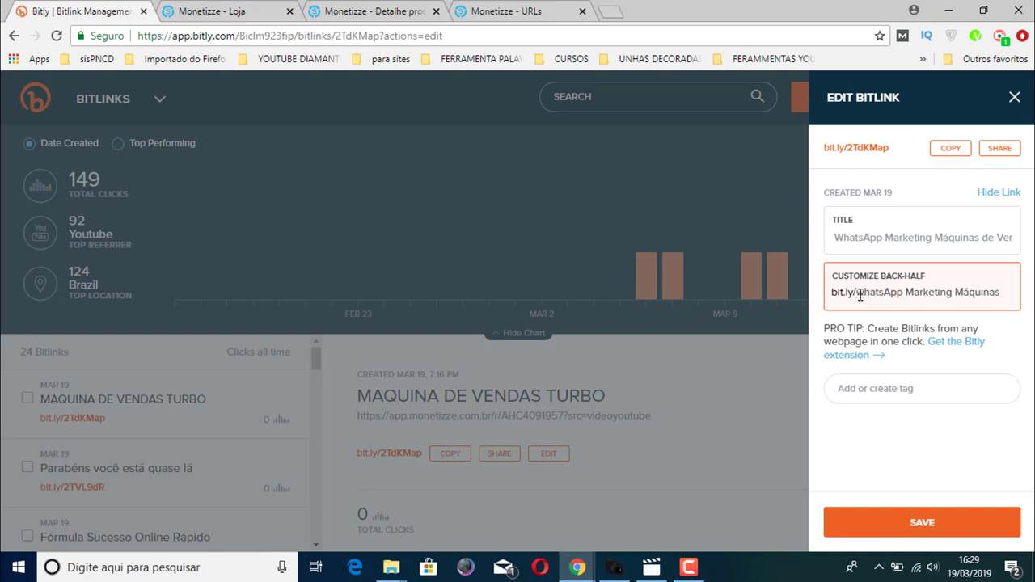
key(Delete)
text(w)
key(BackSpace)
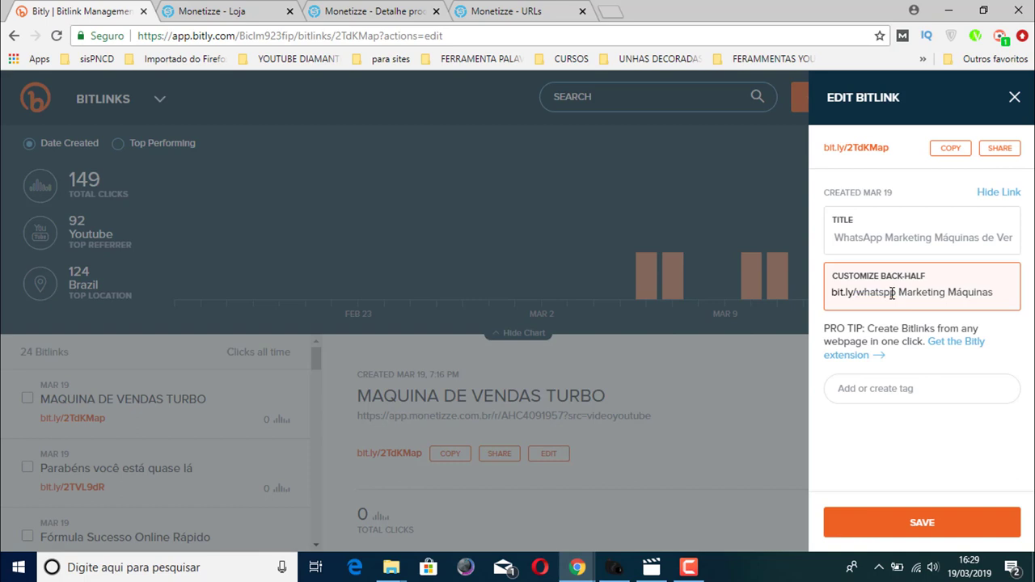
text(a)
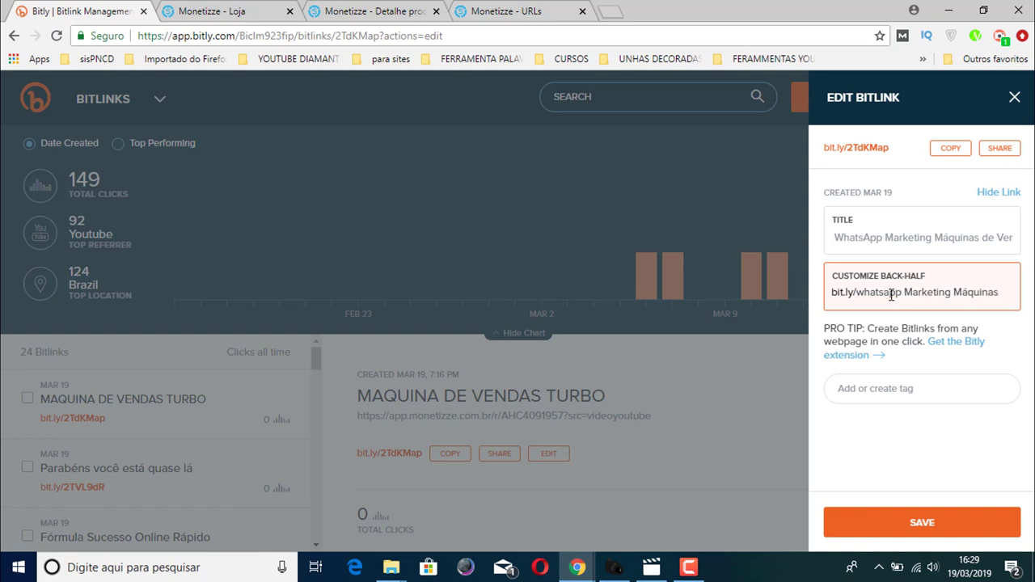
Step: Change the other two words of the back-half to lowercase, unaccented "marketing maquinas"
click(914, 297)
key(BackSpace)
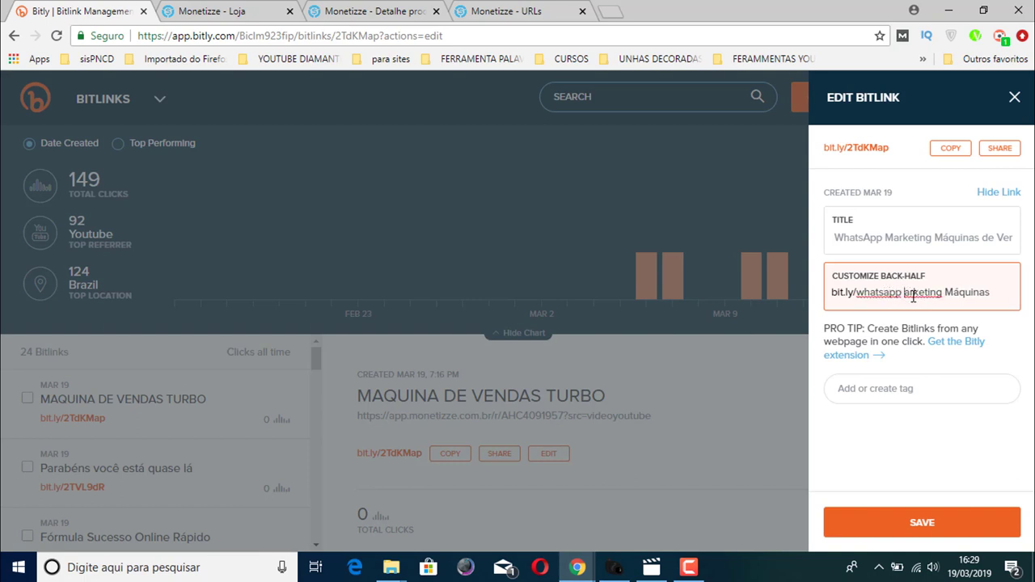
text(m)
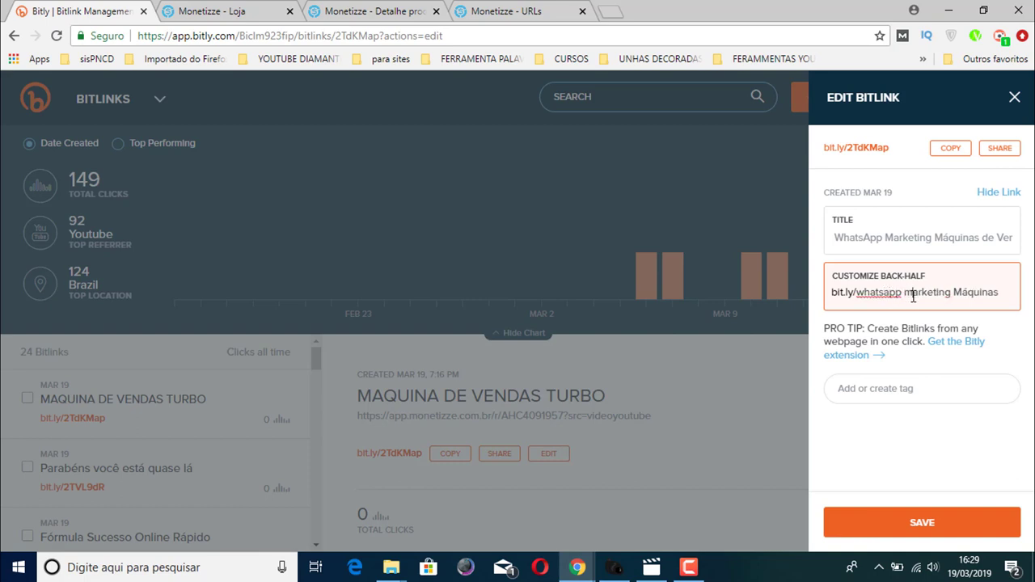
click(964, 292)
key(BackSpace)
text(m)
key(BackSpace)
text(a)
Step: Remove the spaces so the back-half reads "whatsappmarketingmaquinas" and try to save the Bitlink
click(906, 292)
key(BackSpace)
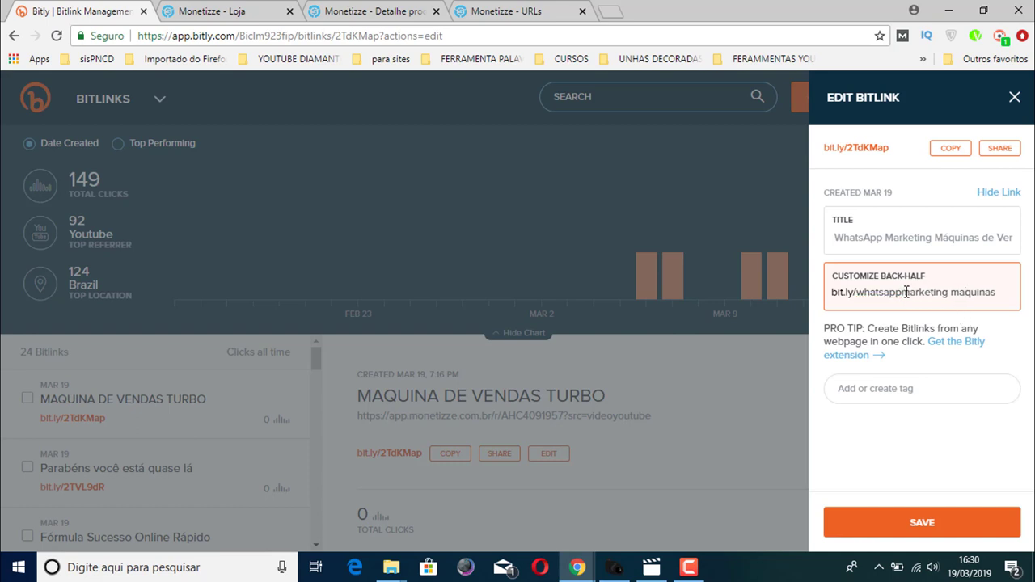
click(951, 292)
key(BackSpace)
click(925, 526)
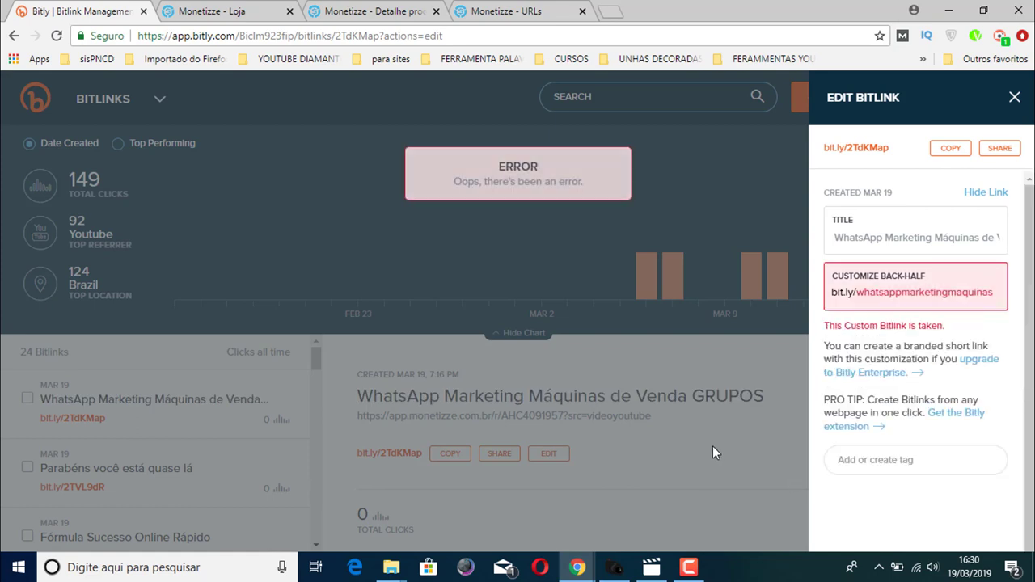
Step: Append "oficial" to the back-half, save the Bitlink and close its editor
click(934, 295)
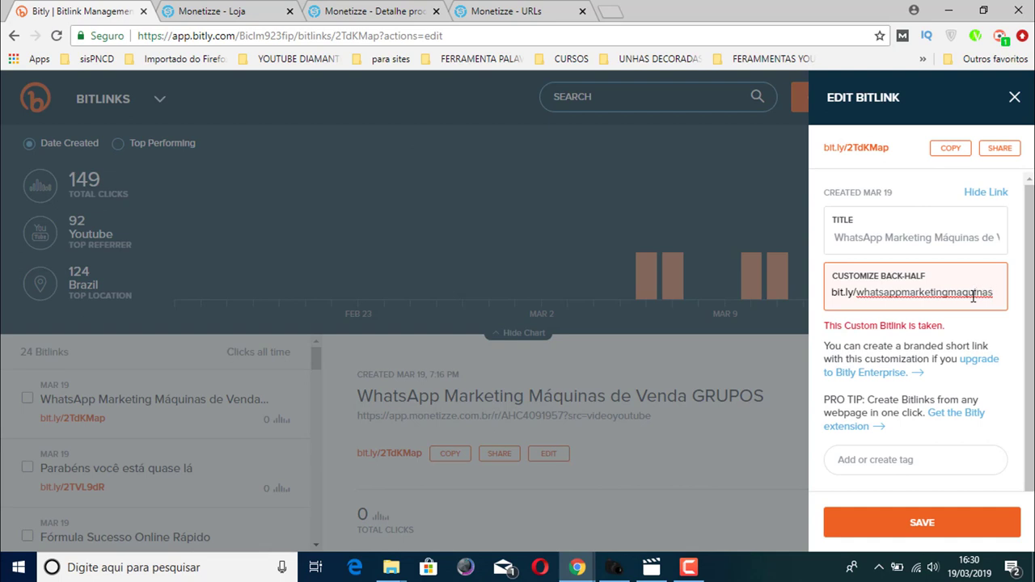
text(of)
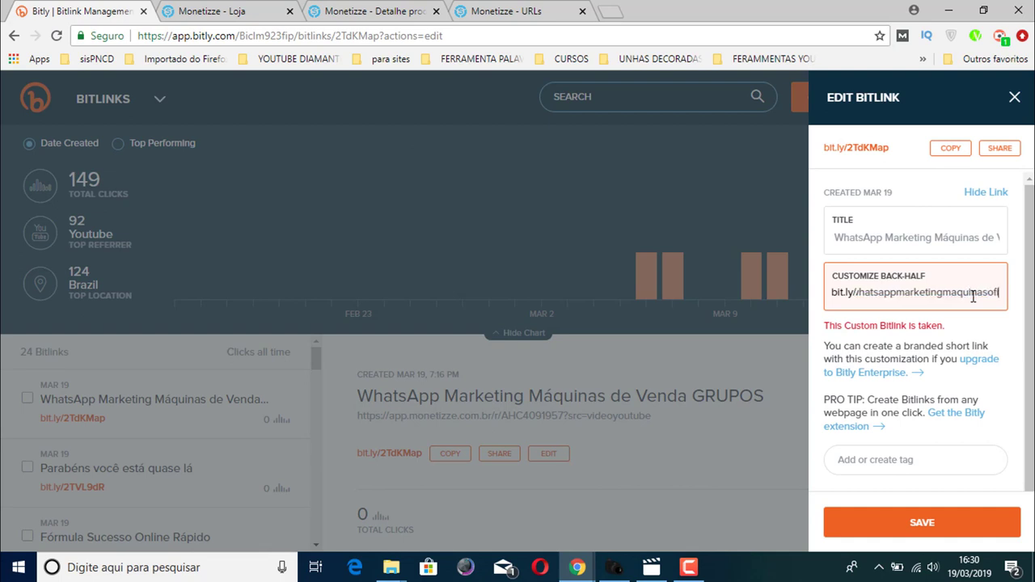
text(icial)
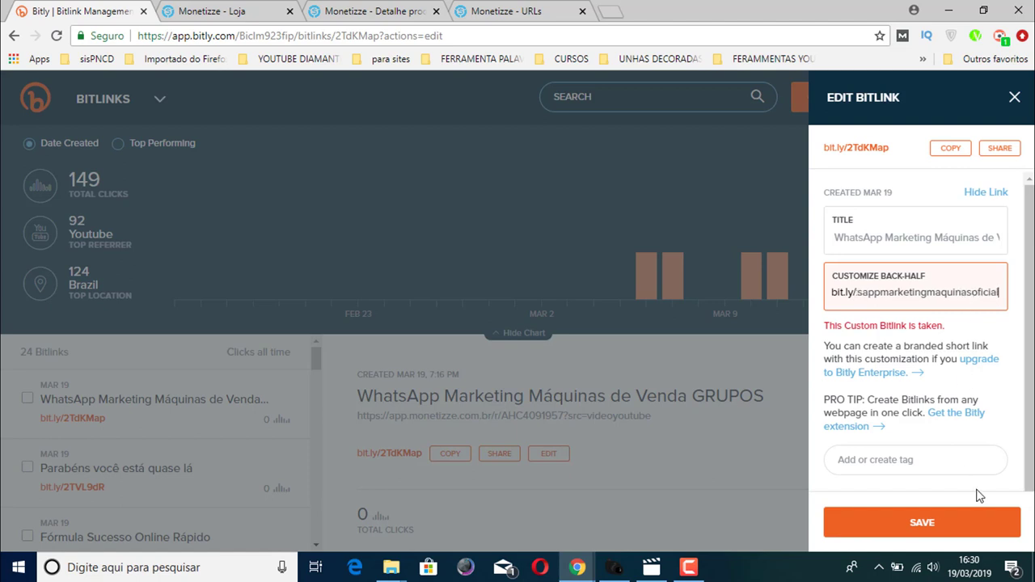
click(930, 526)
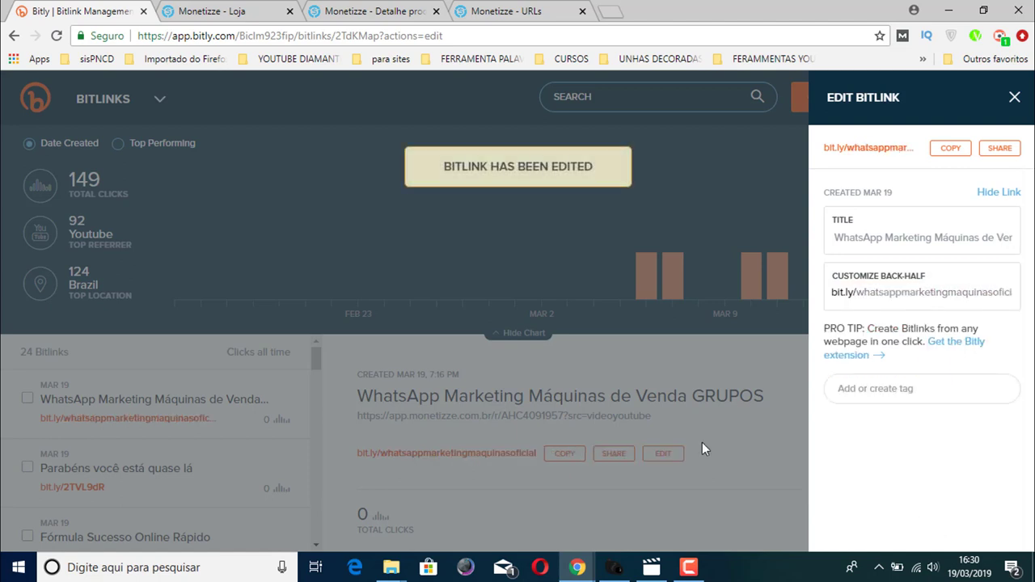
click(713, 414)
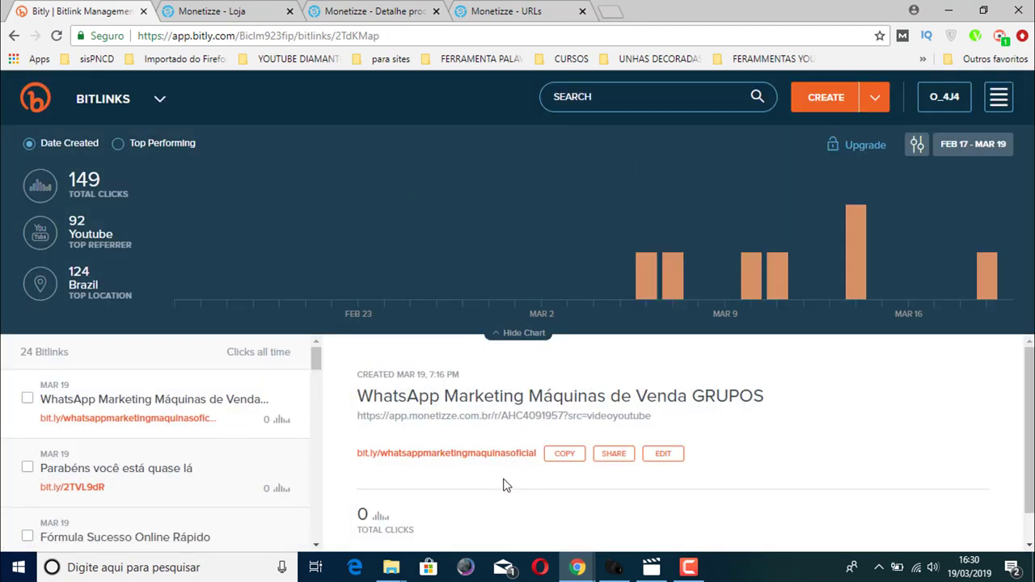
Step: Copy the customized short link, test it in a new browser tab, and close that tab
click(565, 458)
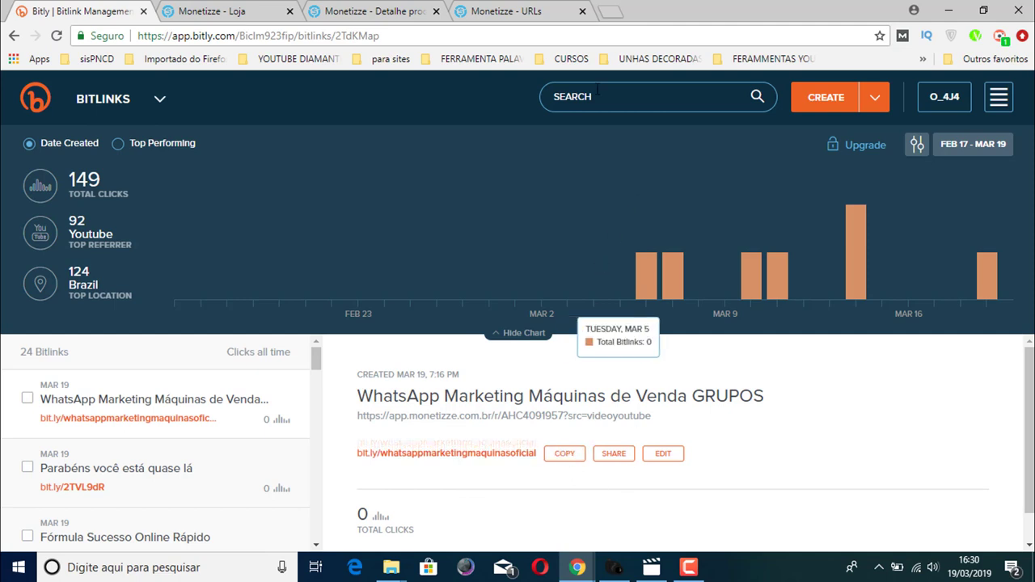
click(610, 13)
right_click(431, 35)
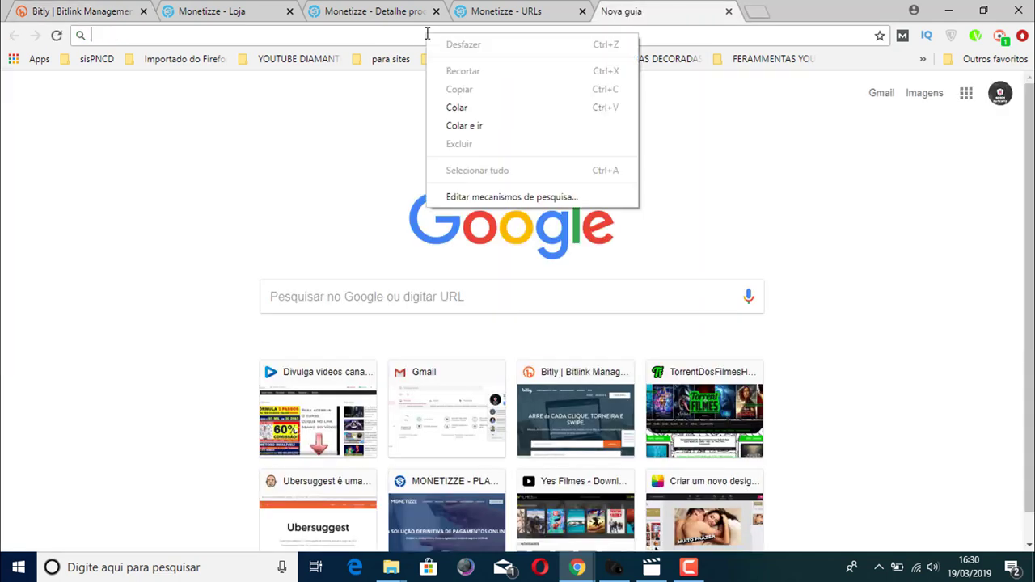
click(498, 107)
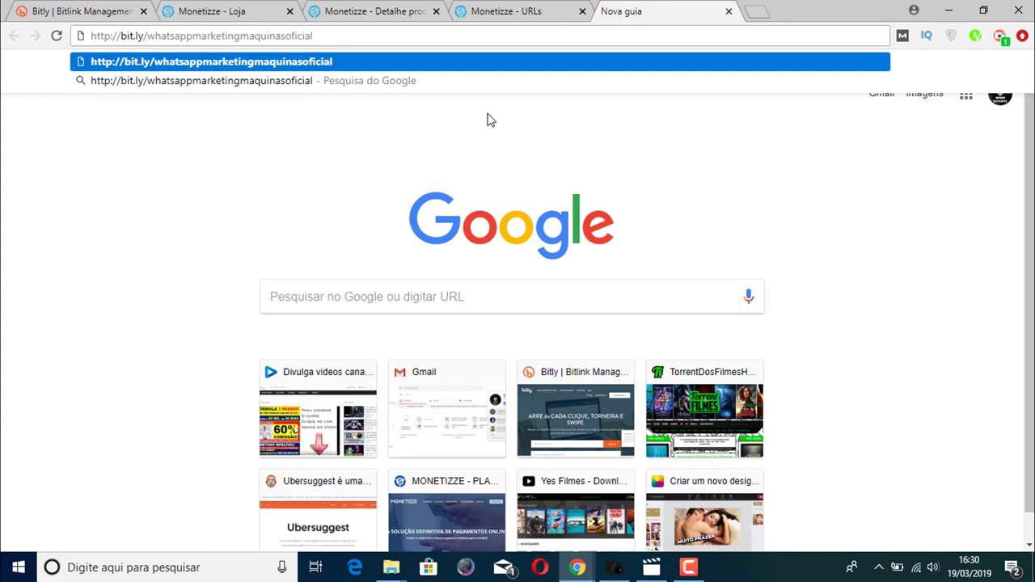
key(Return)
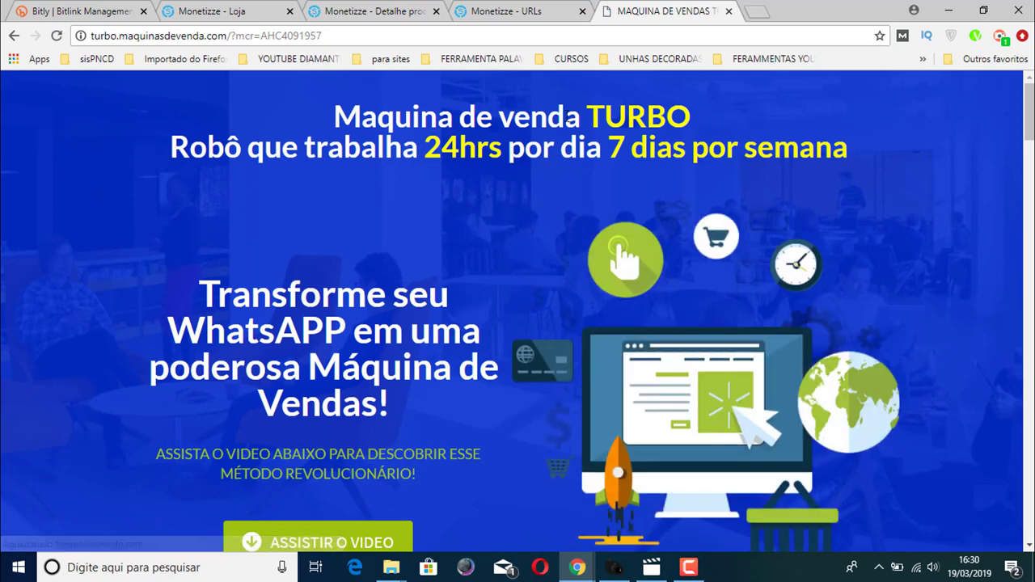
click(729, 11)
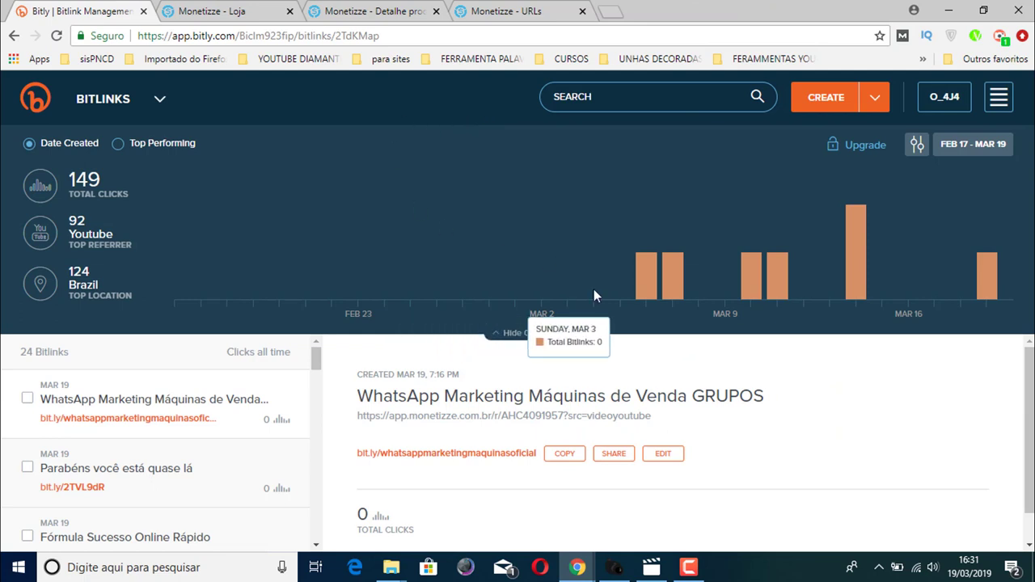
Step: Open the "Fórmula Sucesso Online Rápido" Bitlink from the list and examine its click statistics
scroll(671, 437, down, 1)
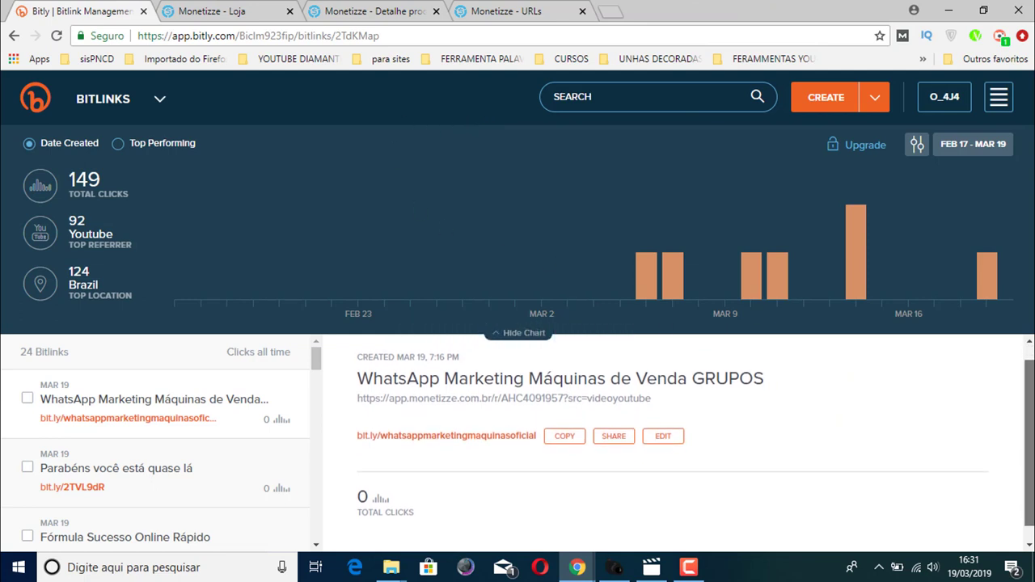
scroll(904, 427, up, 1)
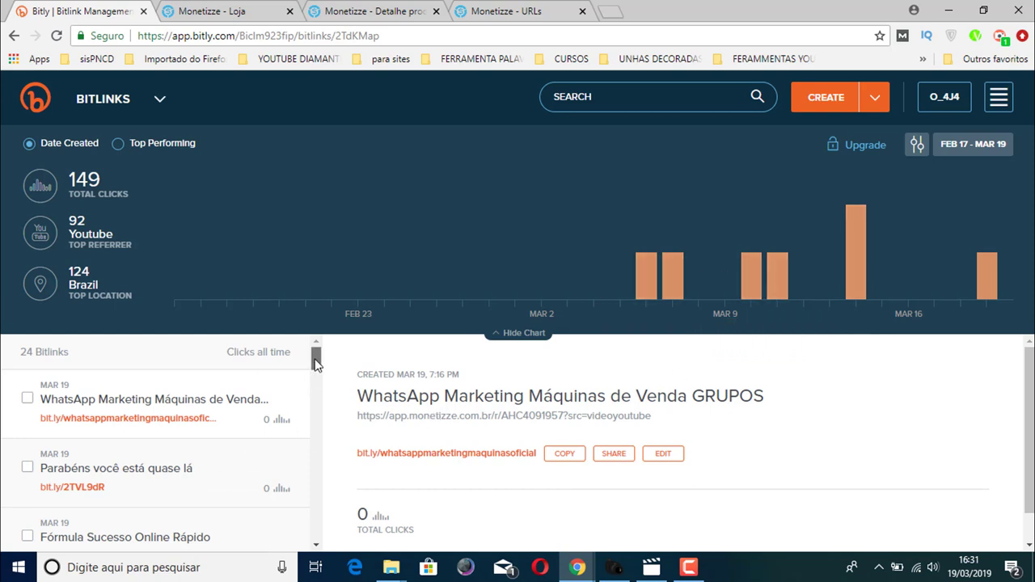
drag(316, 360, 315, 381)
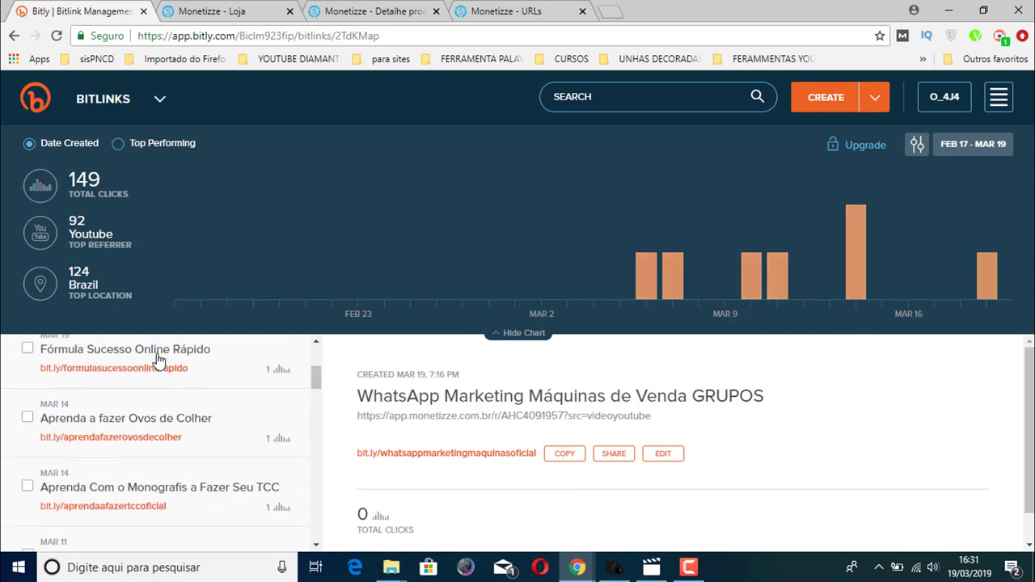
click(154, 353)
scroll(1010, 423, down, 2)
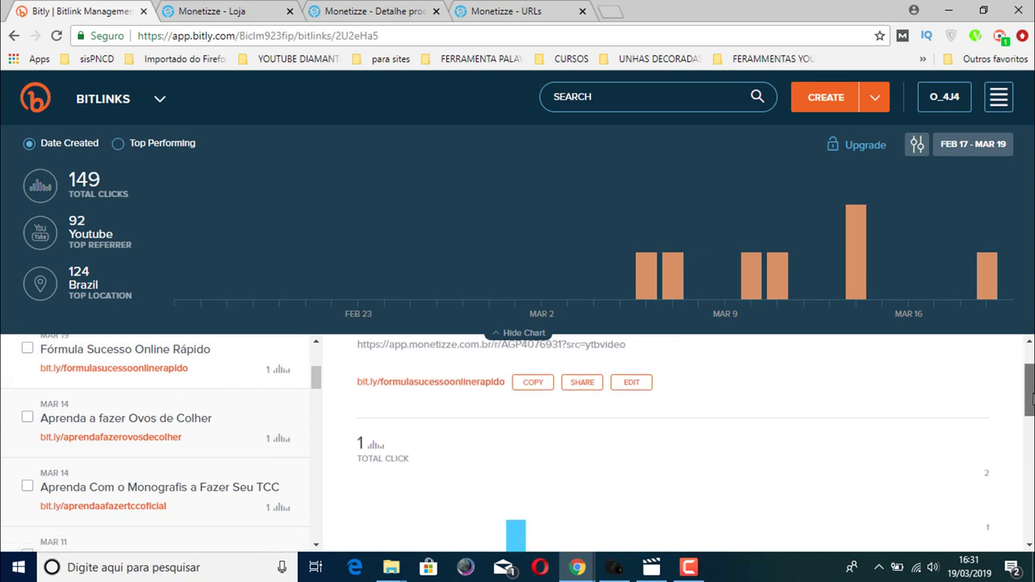
mouse_move(517, 494)
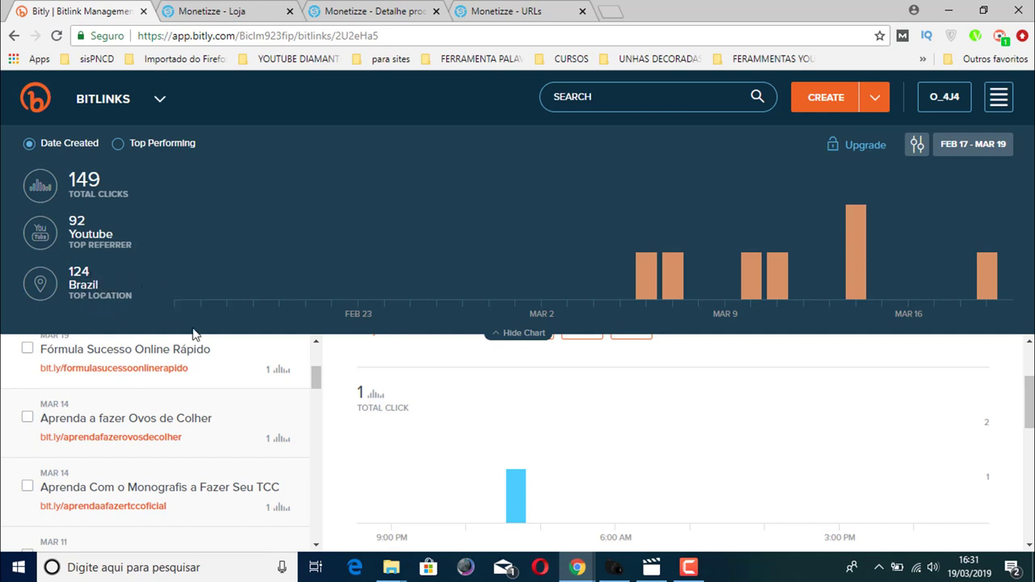
scroll(1029, 402, up, 2)
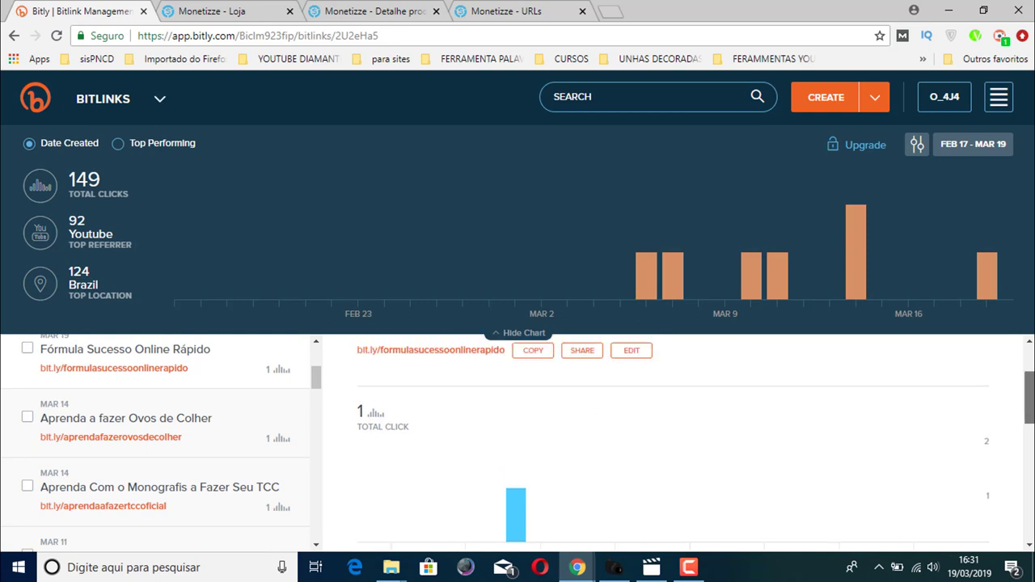